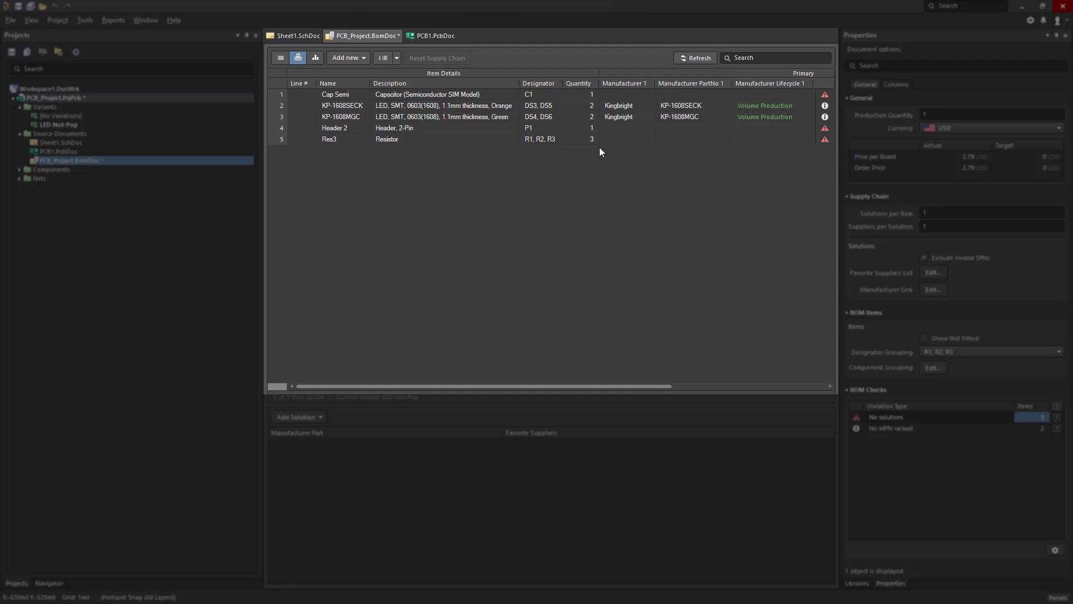
- Add a new custom item to the BOM named 'ESD Bag'
{"action": "left_click", "coordinate": [364, 60]}
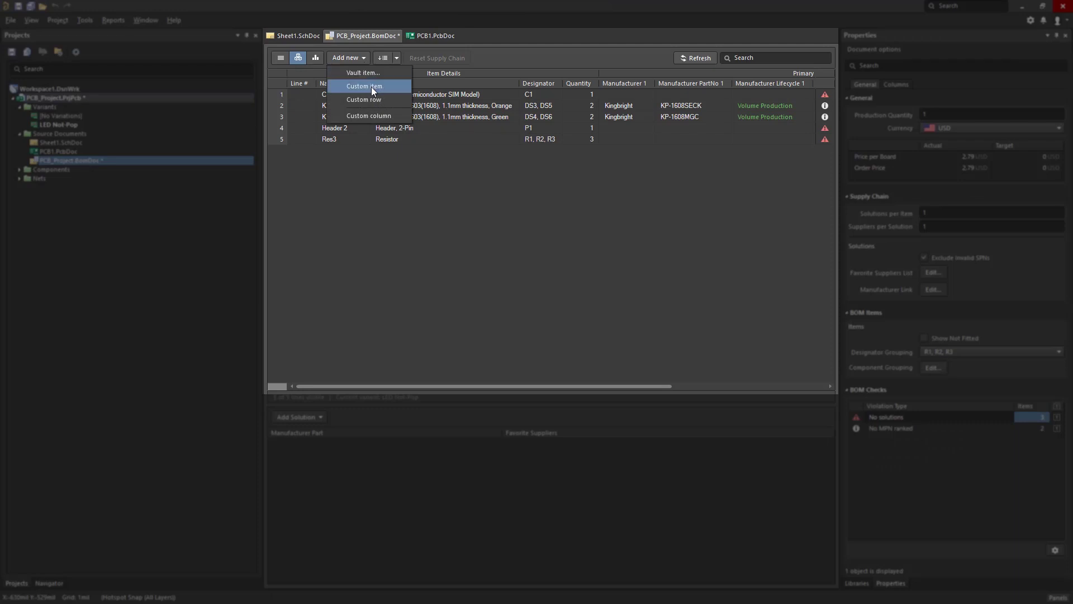
{"action": "left_click", "coordinate": [371, 86]}
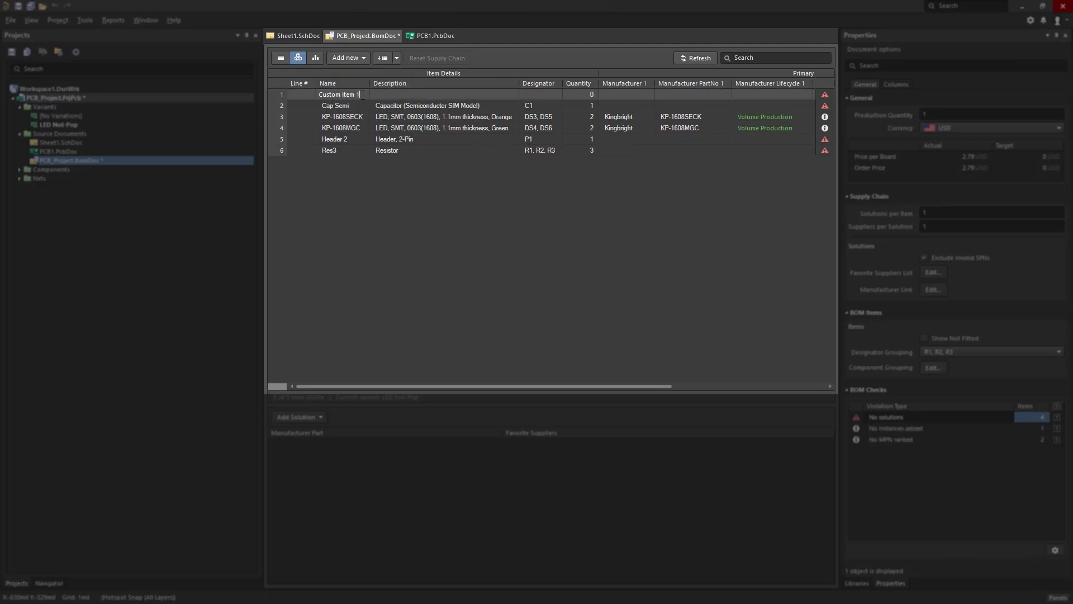
{"action": "type", "text": "ESD Bag"}
{"action": "key", "text": "Return"}
- Add five instances with prefix ESD to ESD Bag and widen the Designator column
{"action": "right_click", "coordinate": [400, 93]}
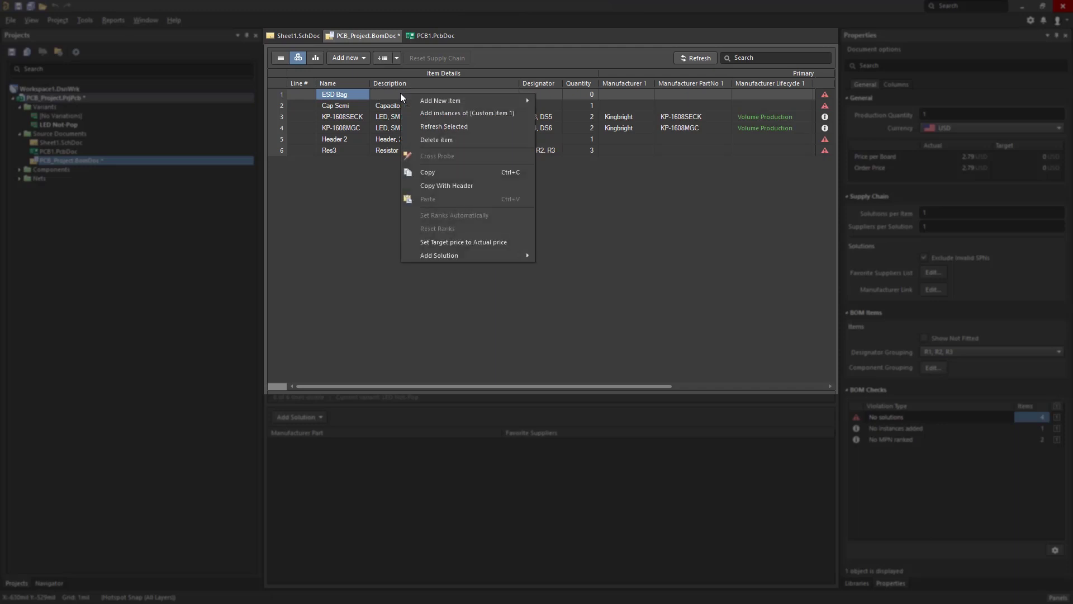
{"action": "left_click", "coordinate": [444, 116]}
{"action": "type", "text": "ESD"}
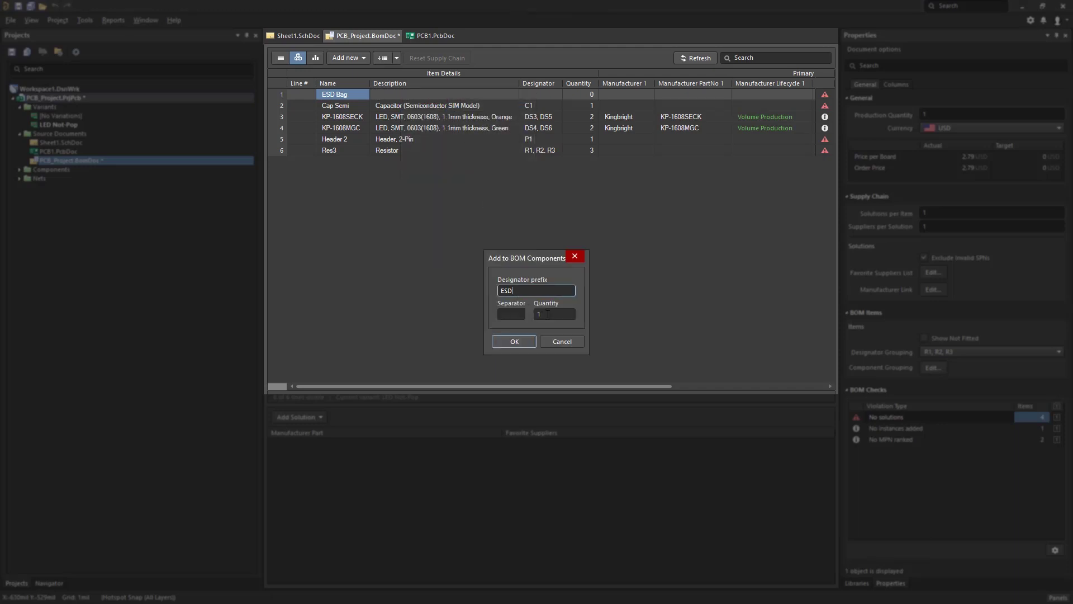
{"action": "left_click", "coordinate": [548, 314]}
{"action": "type", "text": "5"}
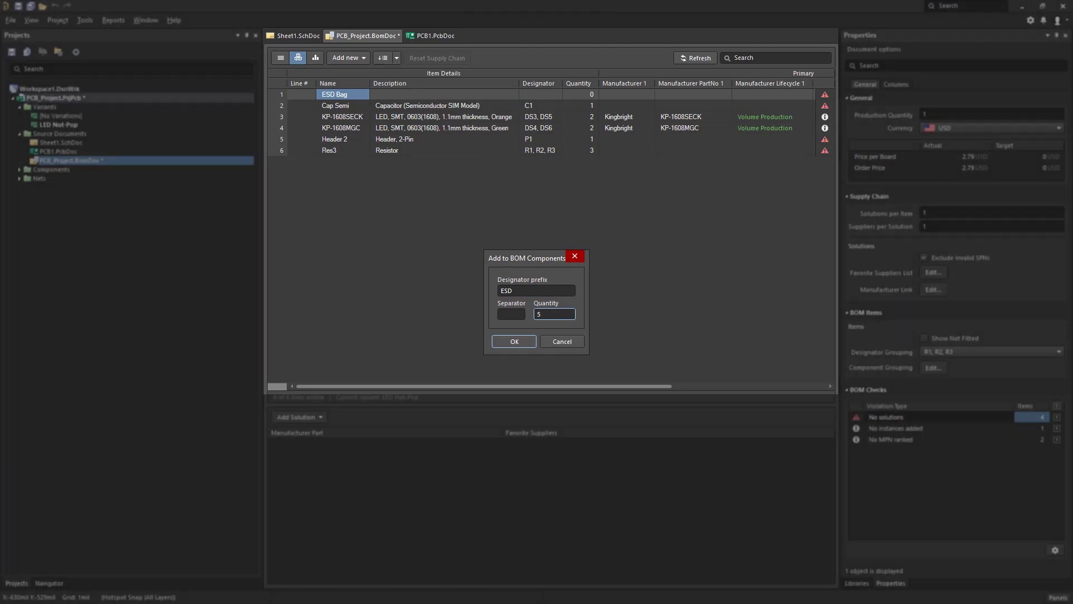
{"action": "left_click", "coordinate": [514, 342]}
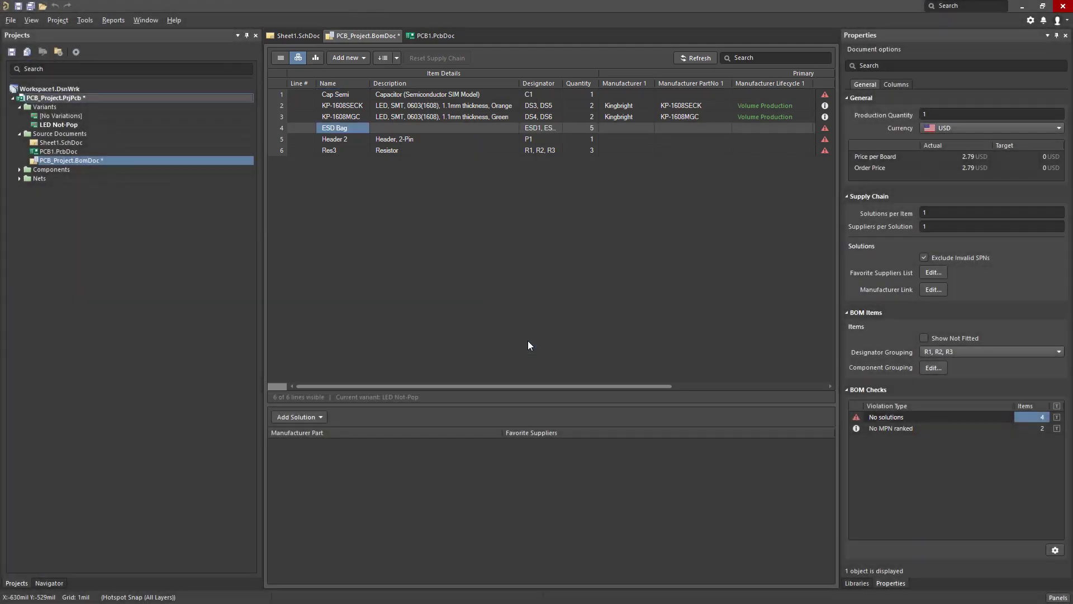
{"action": "double_click", "coordinate": [558, 83]}
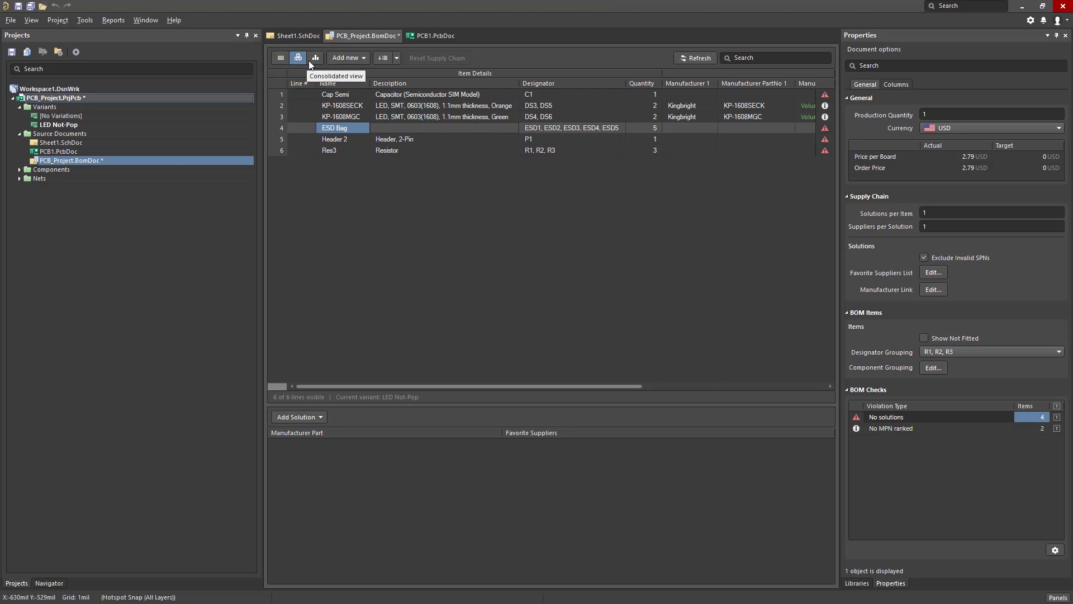
{"action": "left_click", "coordinate": [276, 59]}
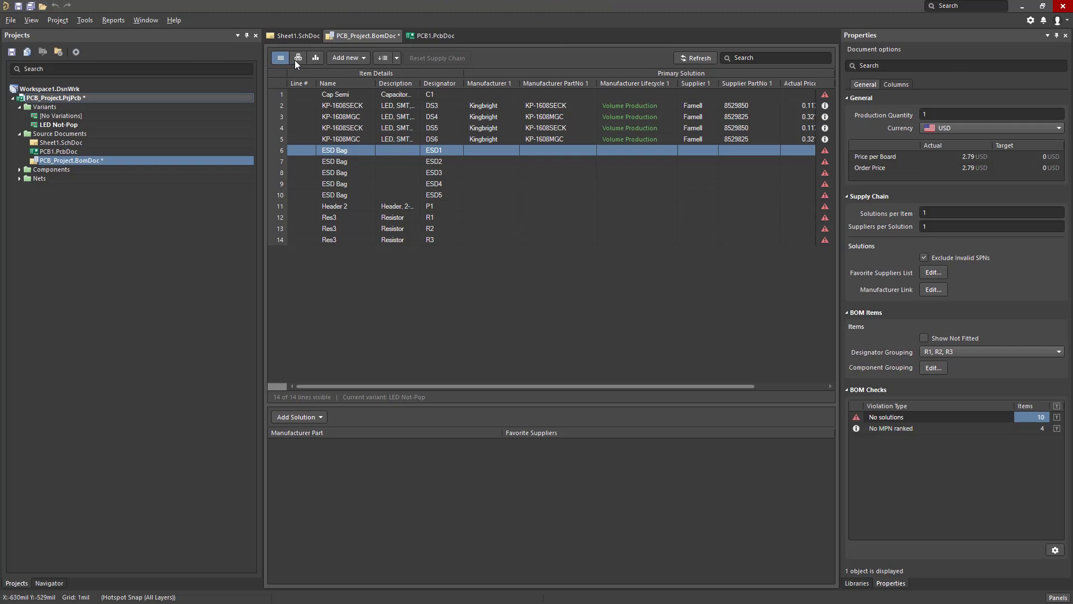
{"action": "left_click", "coordinate": [297, 59]}
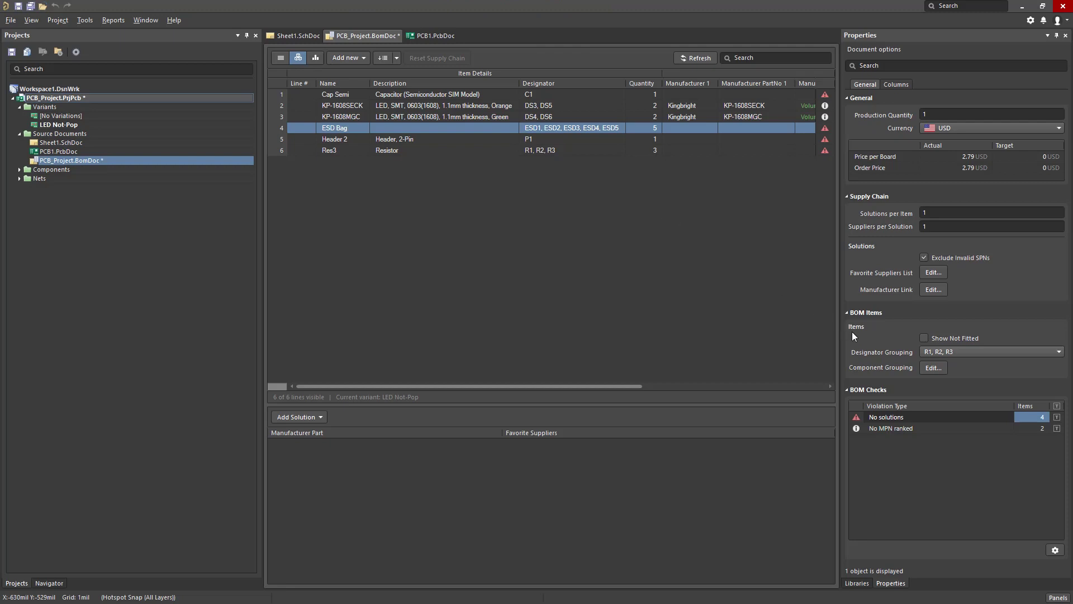
{"action": "left_click", "coordinate": [933, 367]}
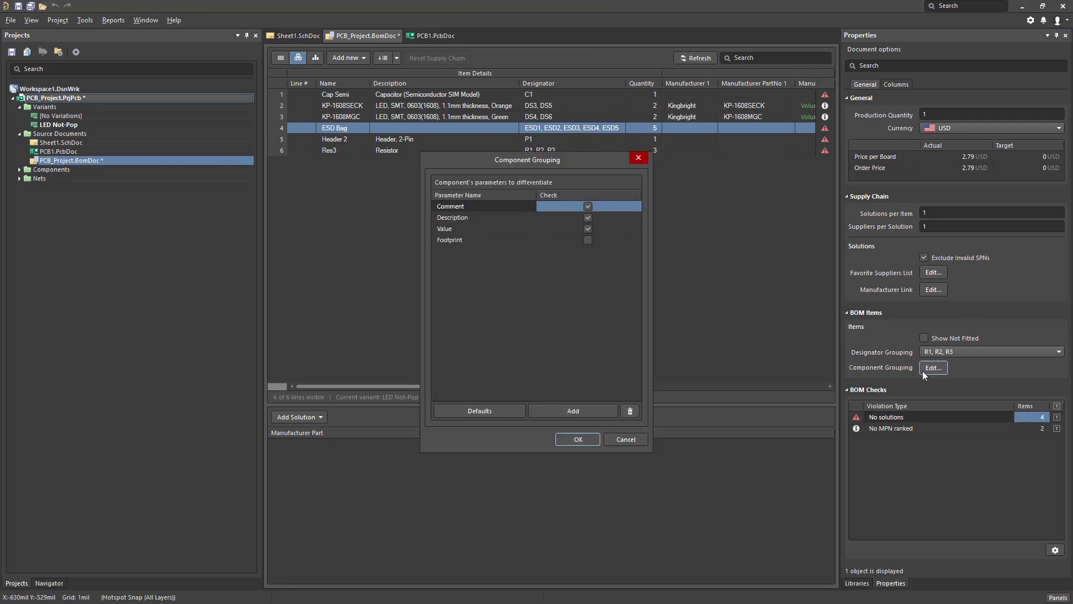
{"action": "left_click", "coordinate": [635, 439]}
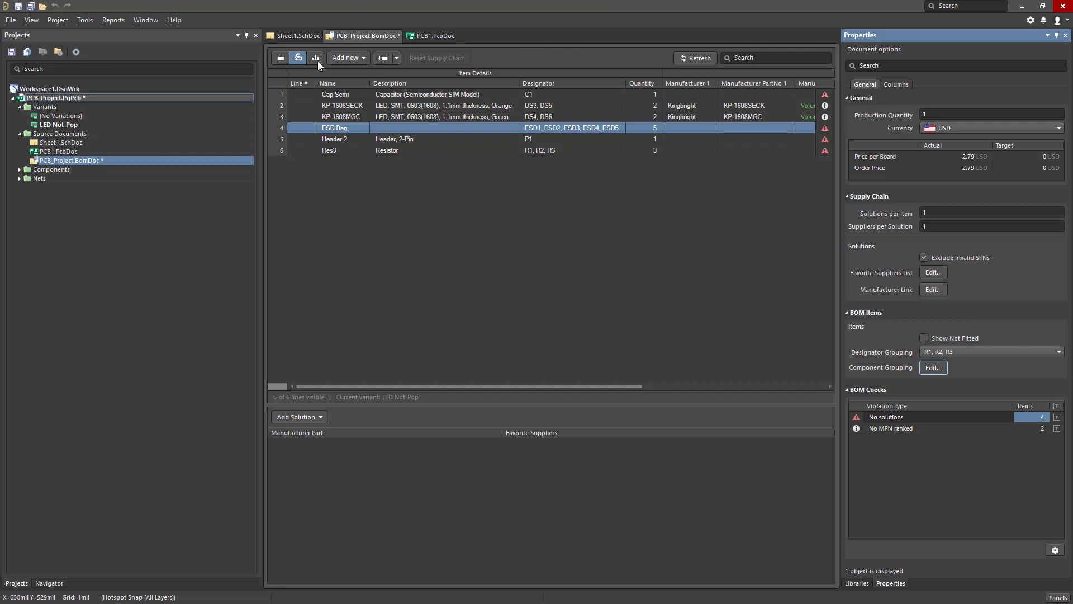
{"action": "left_click", "coordinate": [308, 38]}
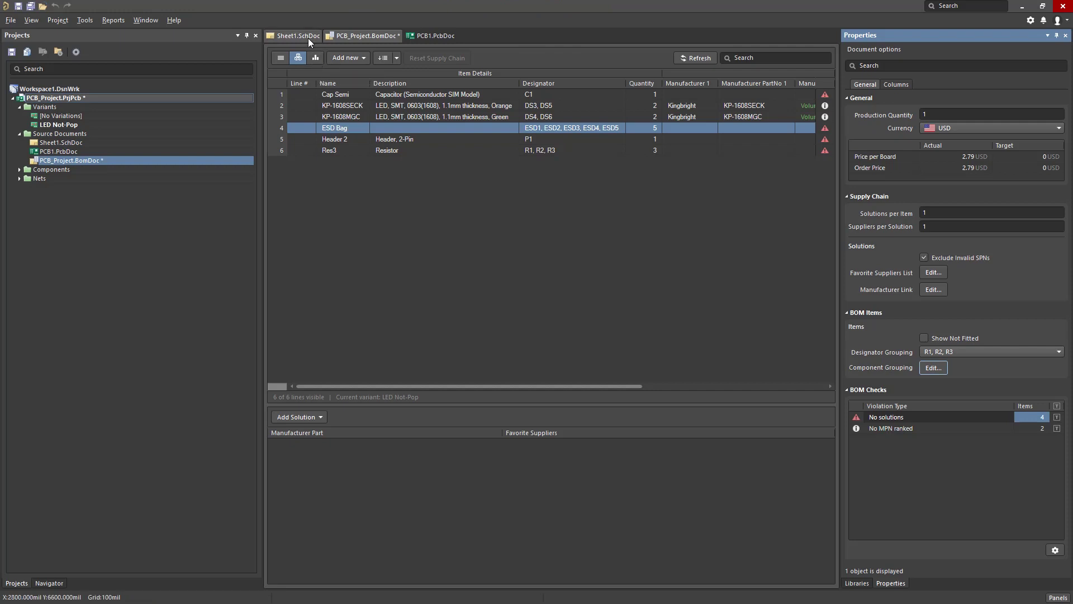
{"action": "left_click", "coordinate": [176, 124]}
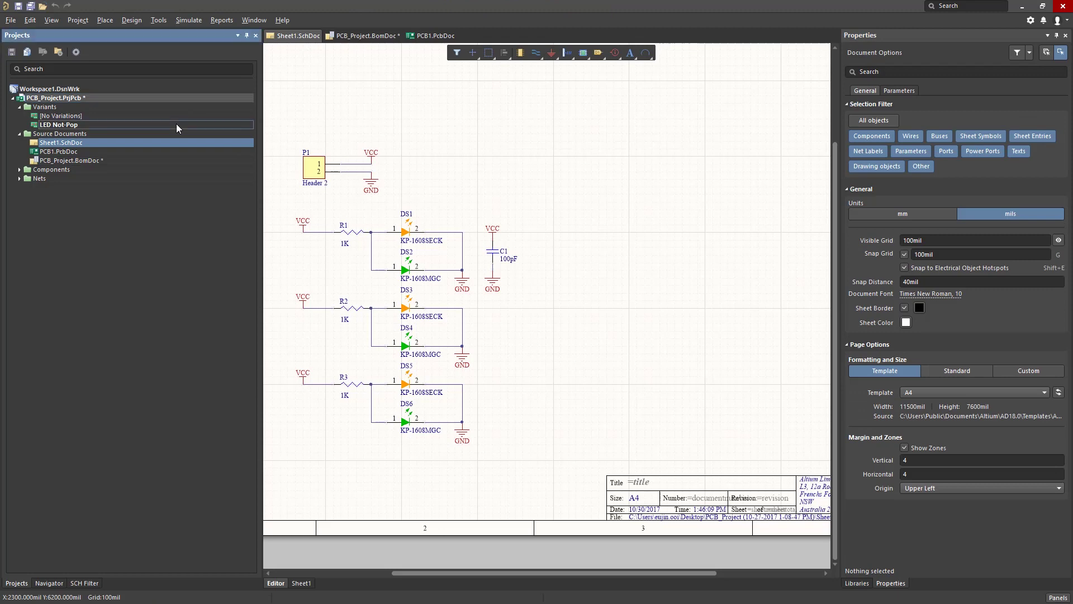
{"action": "left_click", "coordinate": [309, 584]}
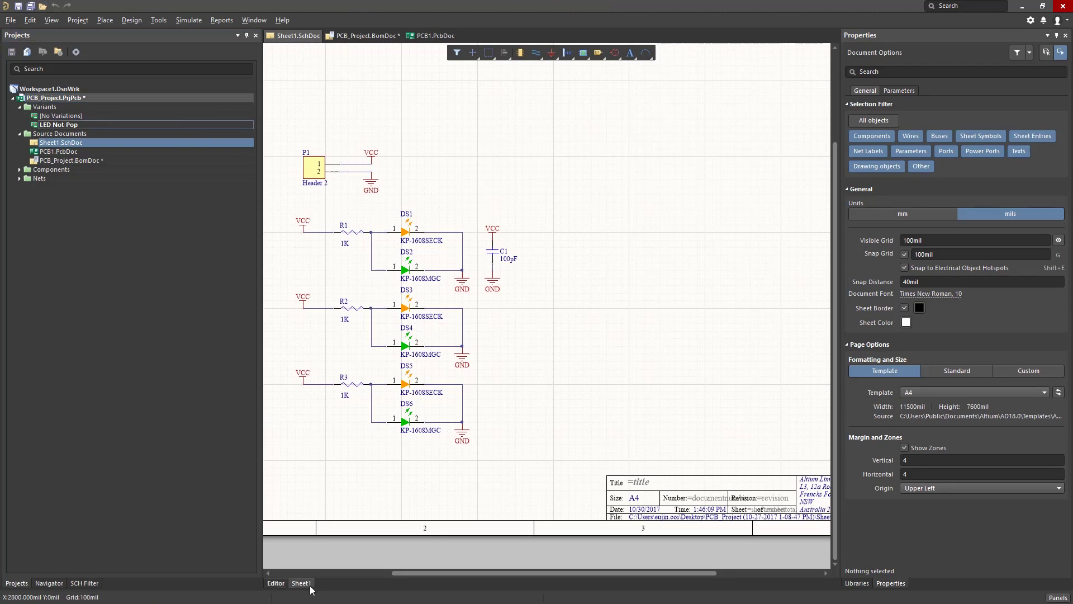
{"action": "scroll", "coordinate": [450, 263], "scroll_direction": "up", "scroll_amount": 3, "text": "ctrl"}
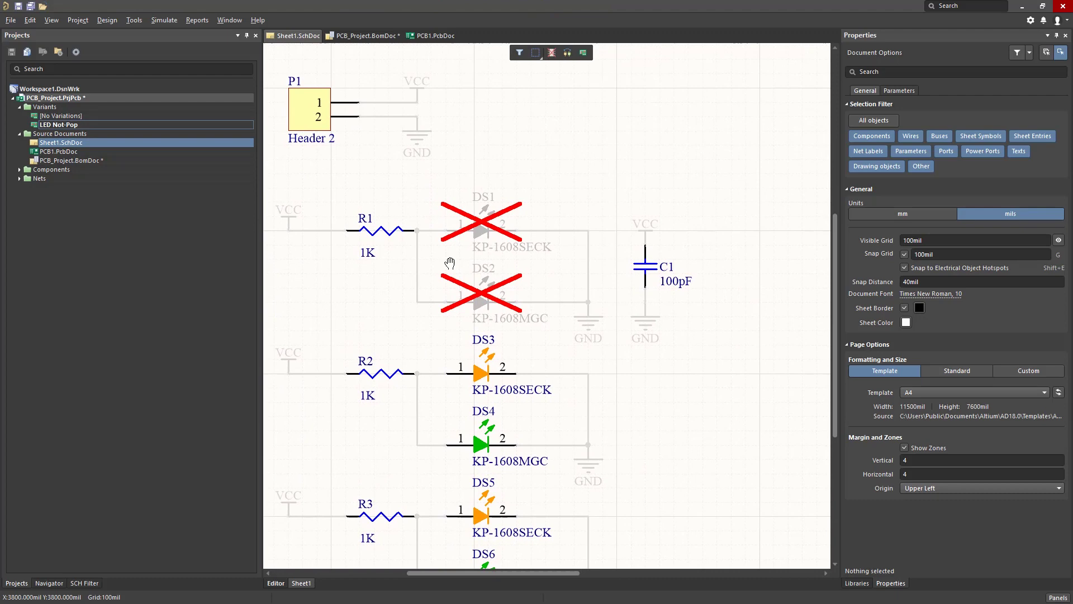
{"action": "right_click_drag", "start_coordinate": [450, 263], "coordinate": [457, 266]}
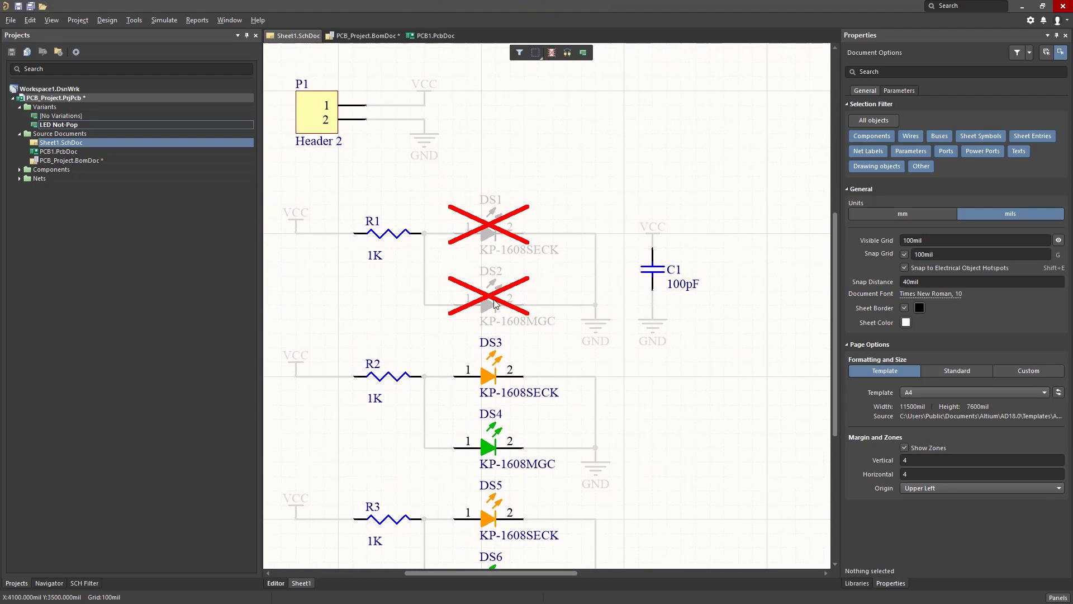
{"action": "mouse_move", "coordinate": [494, 302]}
{"action": "left_click", "coordinate": [382, 39]}
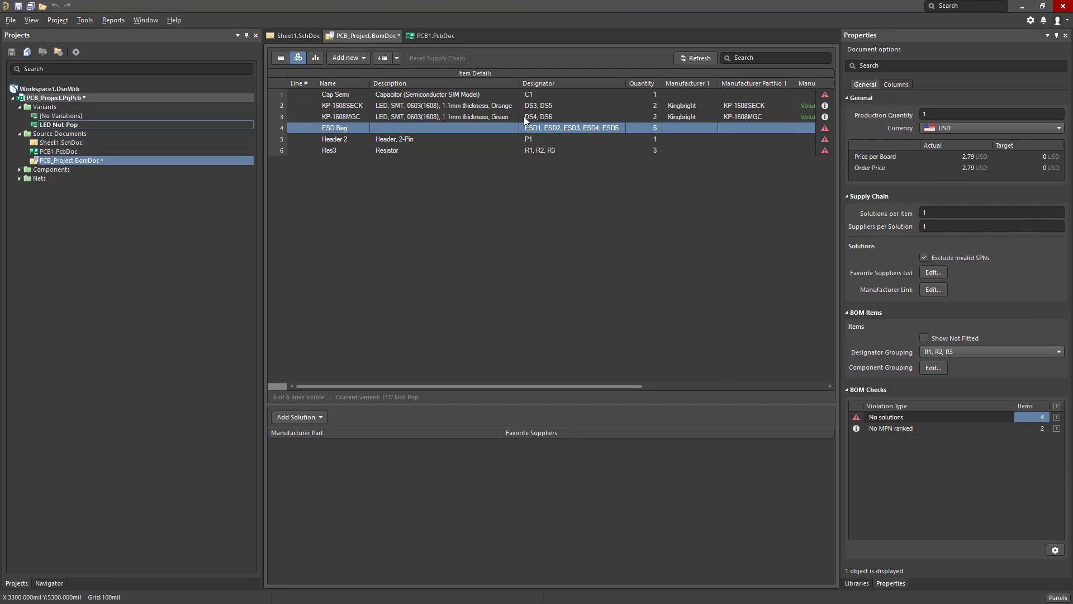
{"action": "left_click", "coordinate": [318, 62]}
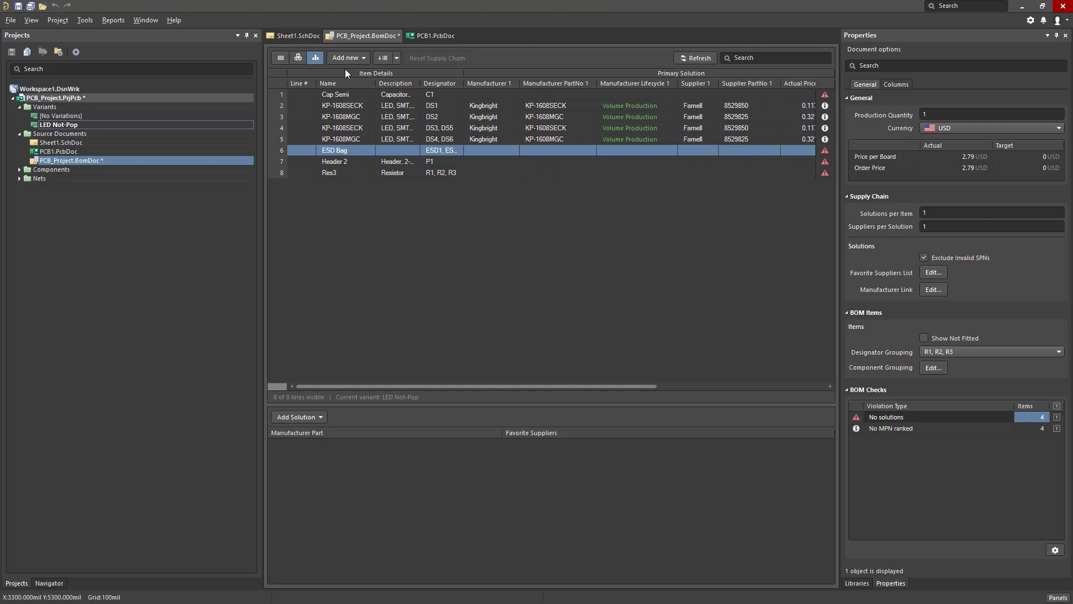
{"action": "double_click", "coordinate": [420, 82]}
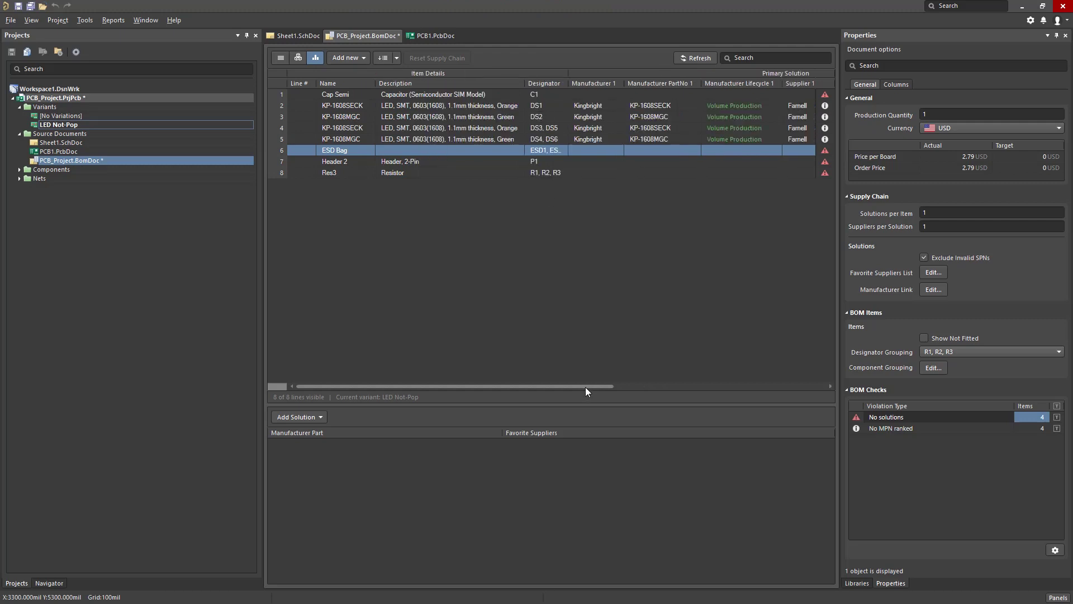
{"action": "left_click_drag", "start_coordinate": [584, 387], "coordinate": [818, 399]}
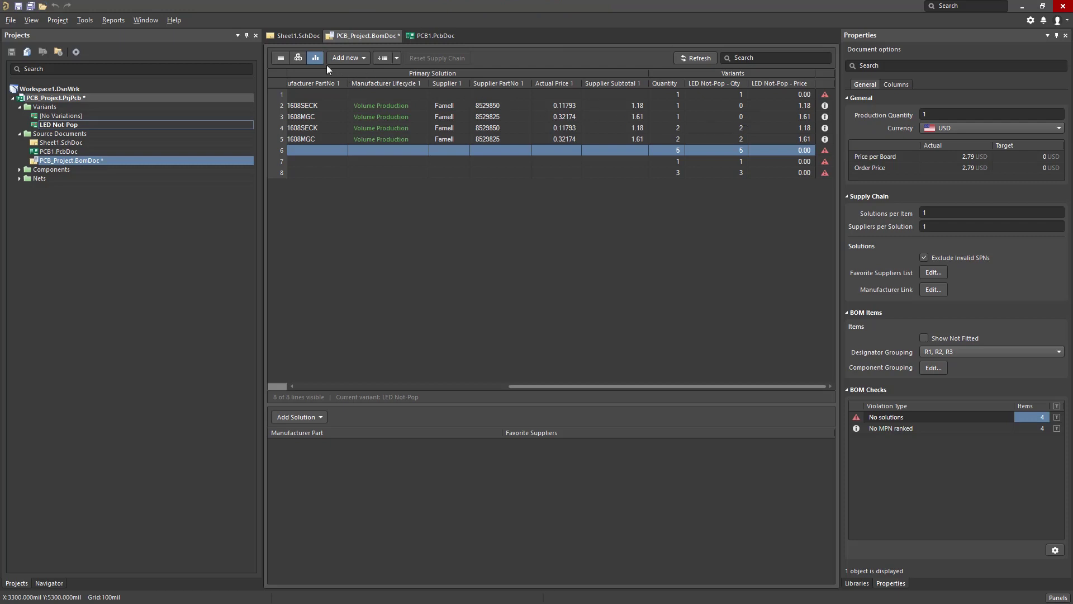
{"action": "left_click", "coordinate": [300, 59]}
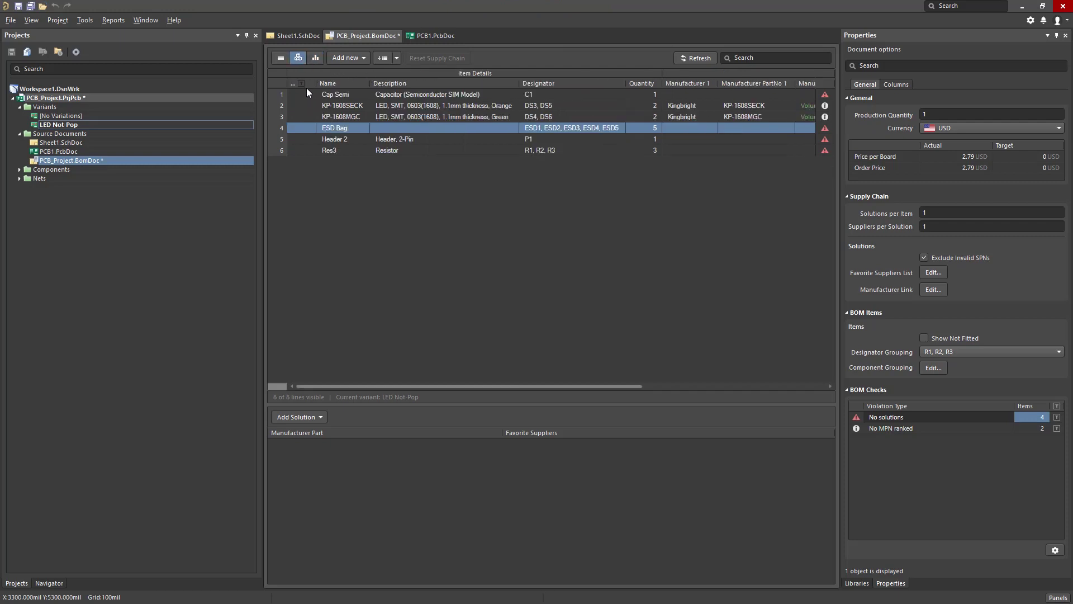
- Set line number options to Start 0 and Increment 10, then apply numbers to all lines
{"action": "left_click", "coordinate": [395, 58]}
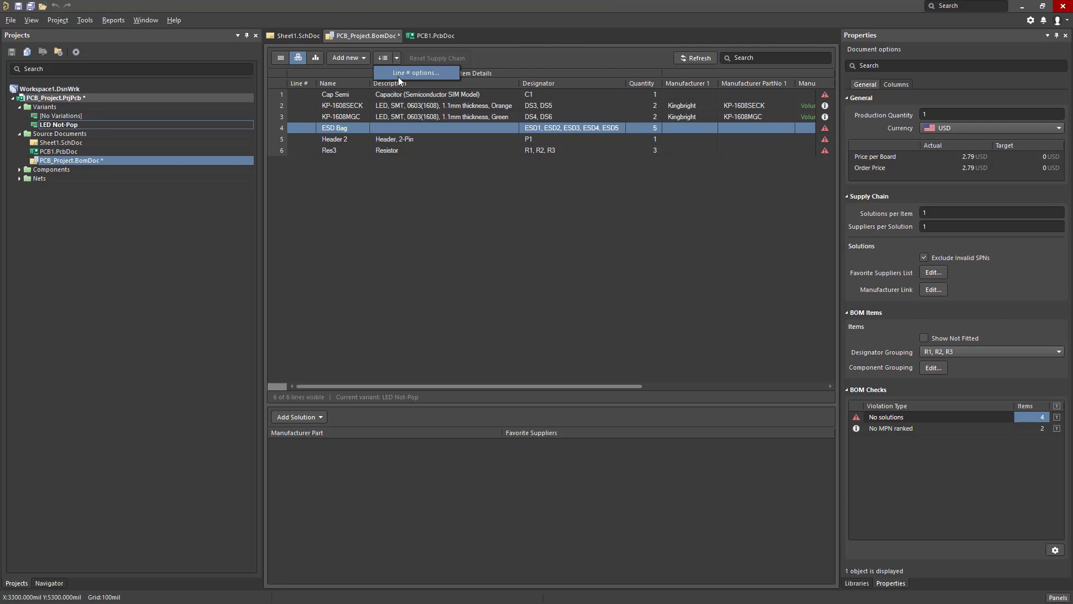
{"action": "left_click", "coordinate": [398, 74]}
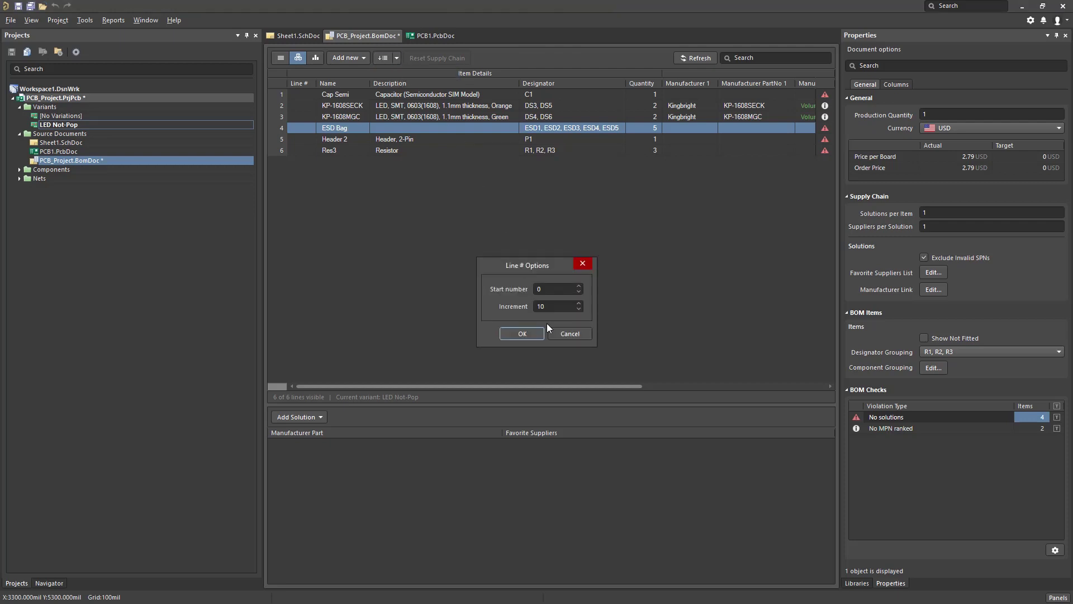
{"action": "double_click", "coordinate": [545, 290]}
{"action": "left_click", "coordinate": [532, 333]}
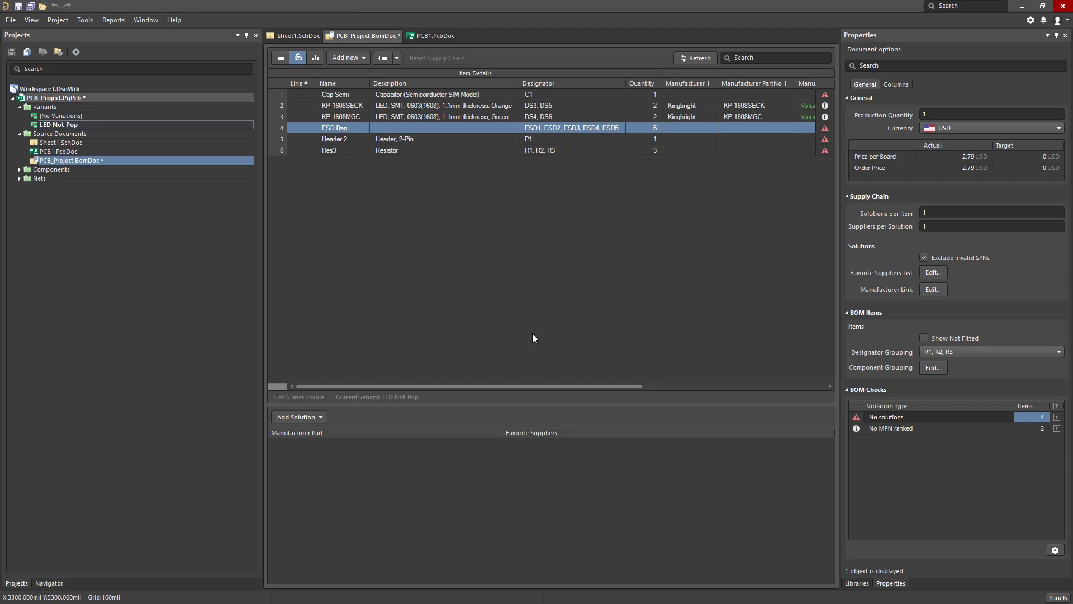
{"action": "left_click", "coordinate": [384, 62]}
- Compare supplier solutions for KP-1608SECK and KP-1608MGC, ending back on KP-1608SECK
{"action": "left_click", "coordinate": [331, 106]}
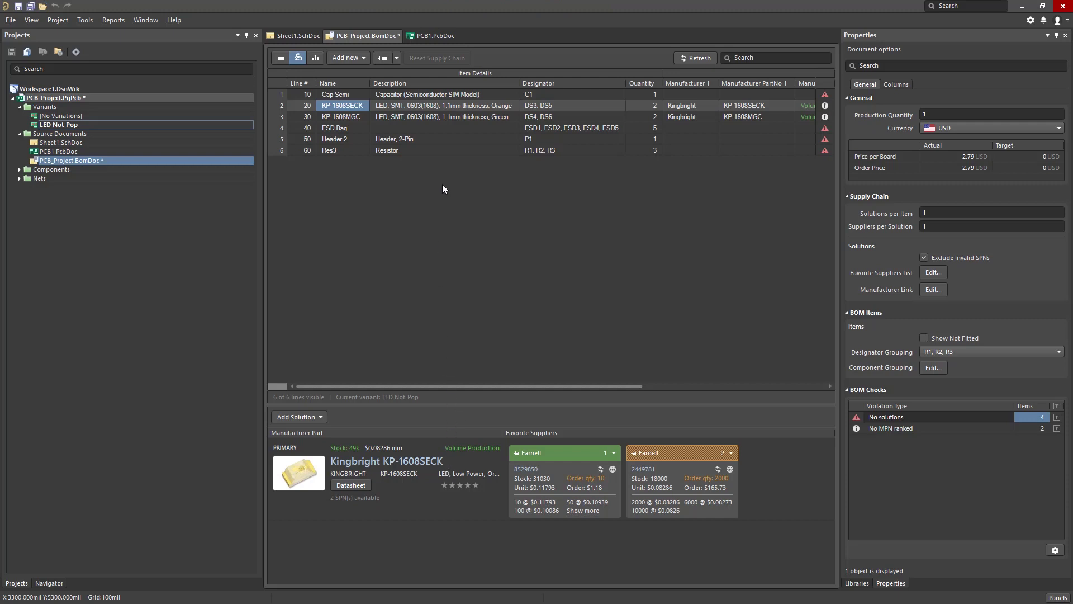
{"action": "left_click", "coordinate": [444, 118]}
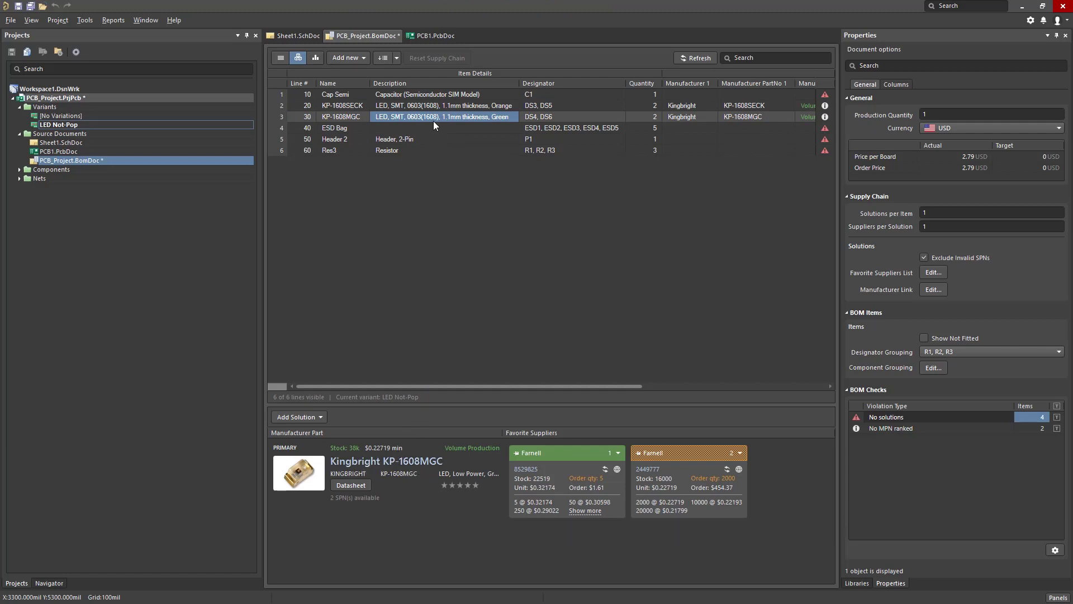
{"action": "left_click", "coordinate": [433, 106]}
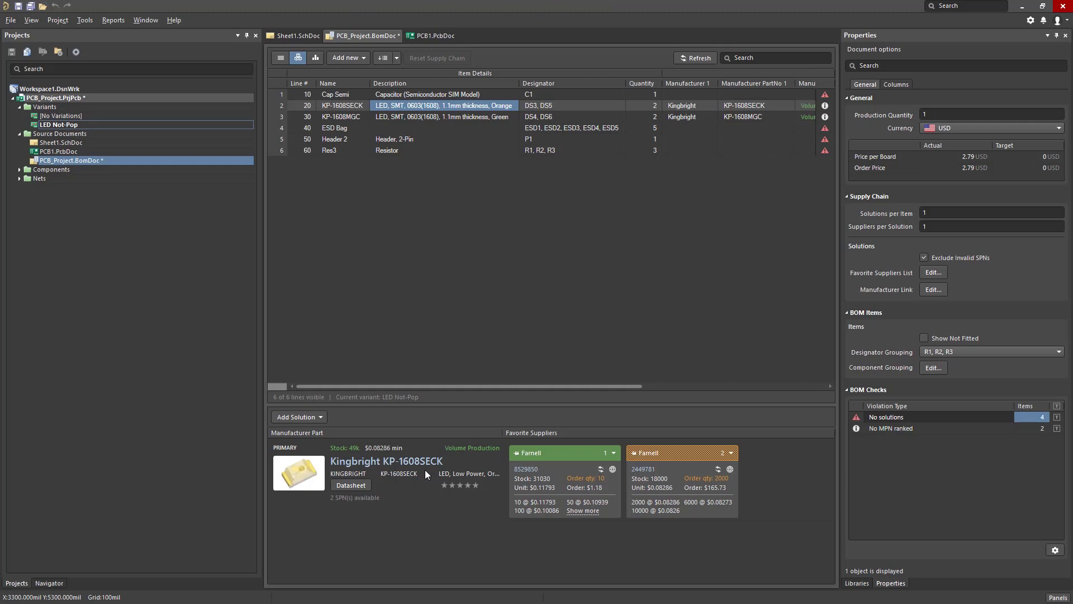
{"action": "left_click", "coordinate": [293, 37]}
{"action": "left_click", "coordinate": [393, 234]}
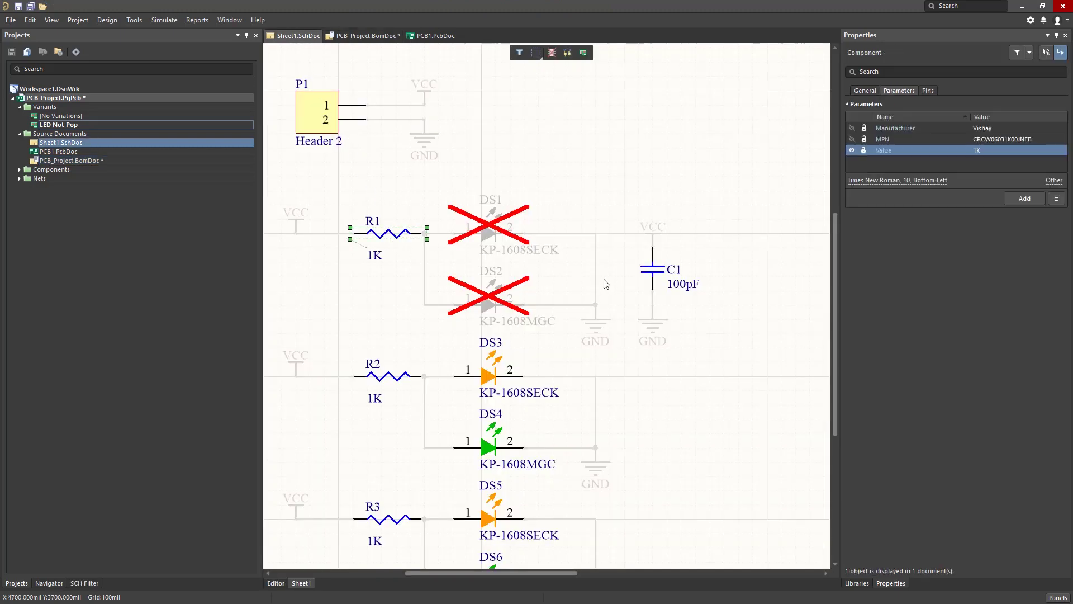
{"action": "left_click", "coordinate": [650, 275], "text": "shift"}
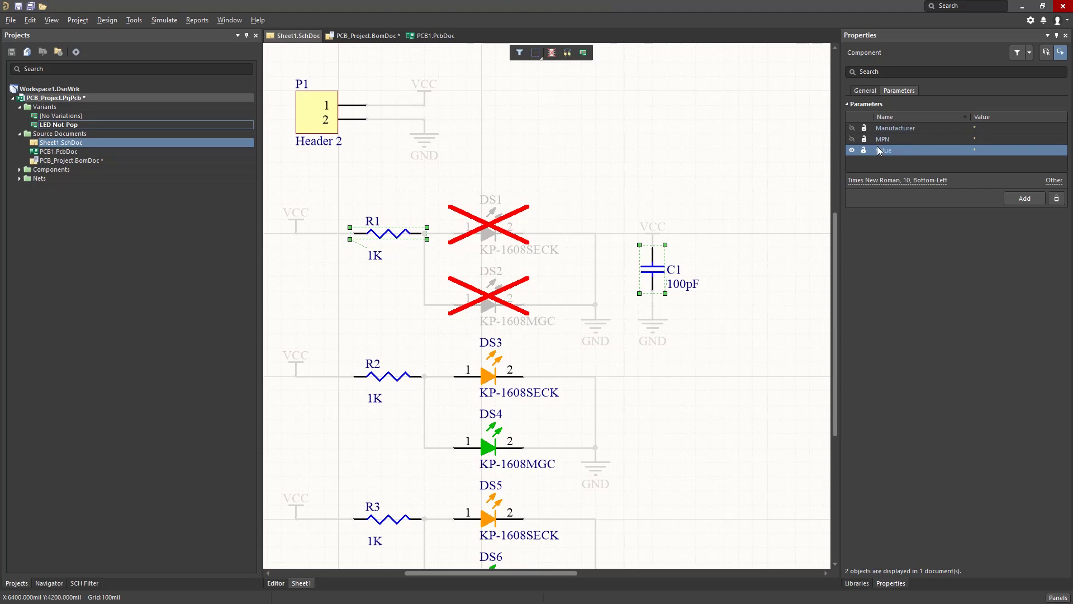
{"action": "left_click", "coordinate": [357, 37]}
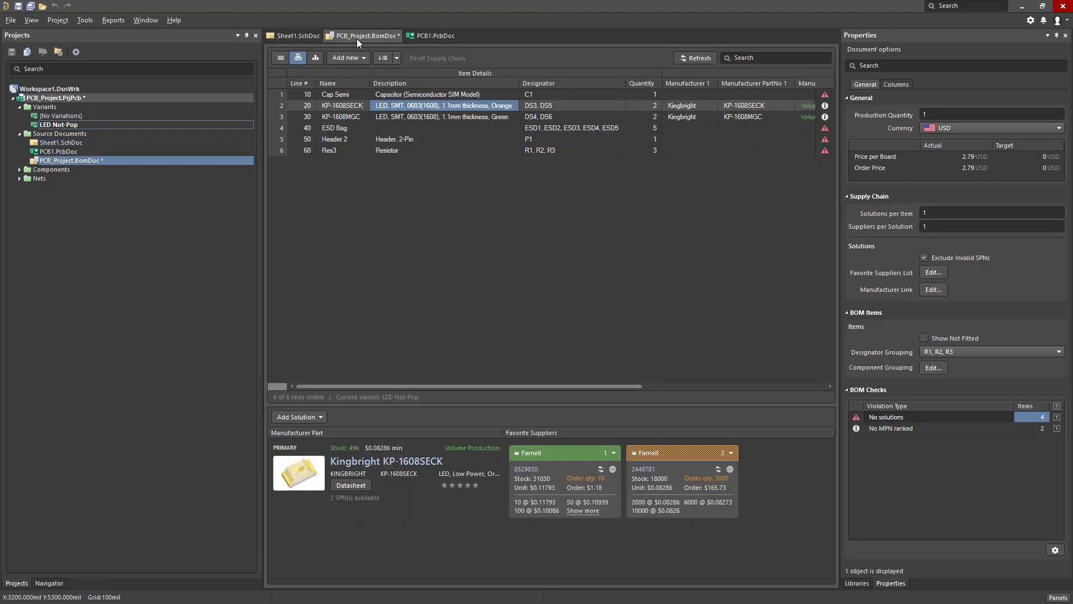
- Add a manufacturer link mapping: Manufacturer Name to Manufacturer, Part No to MPN
{"action": "left_click", "coordinate": [392, 95]}
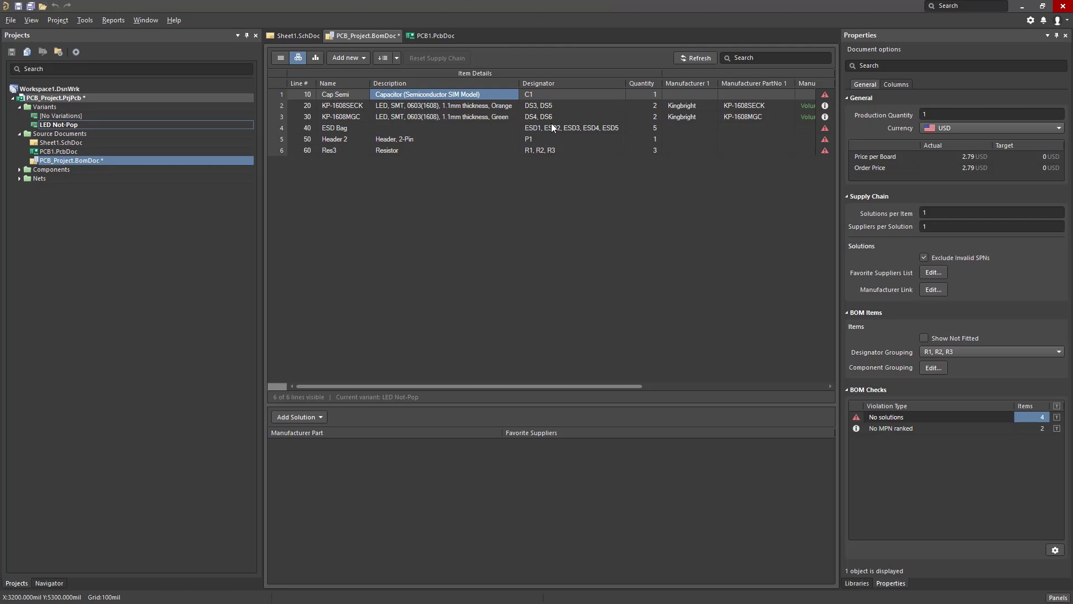
{"action": "left_click", "coordinate": [933, 290]}
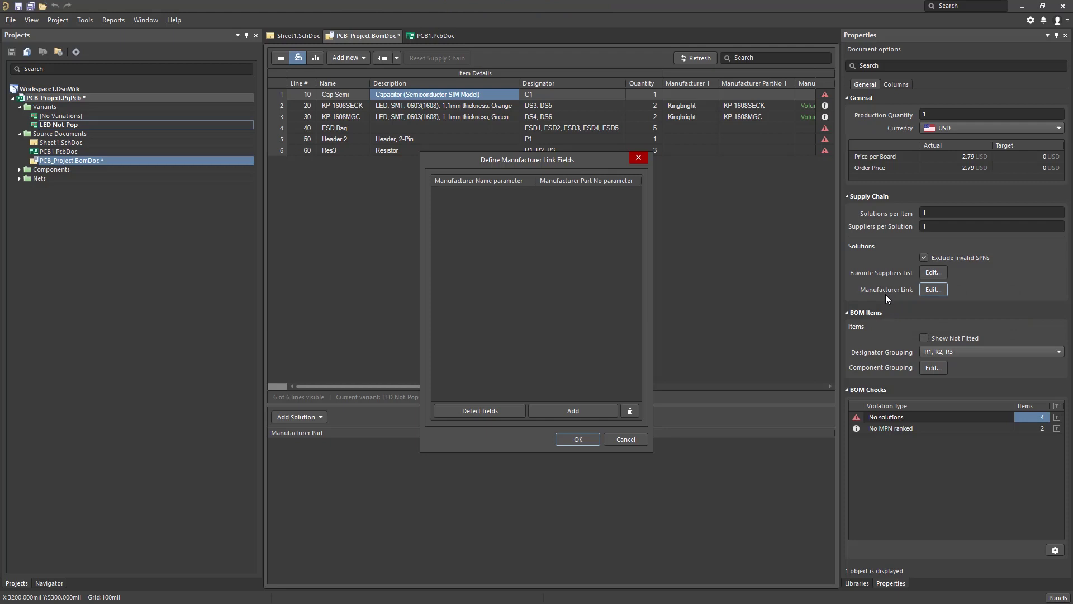
{"action": "left_click", "coordinate": [591, 409]}
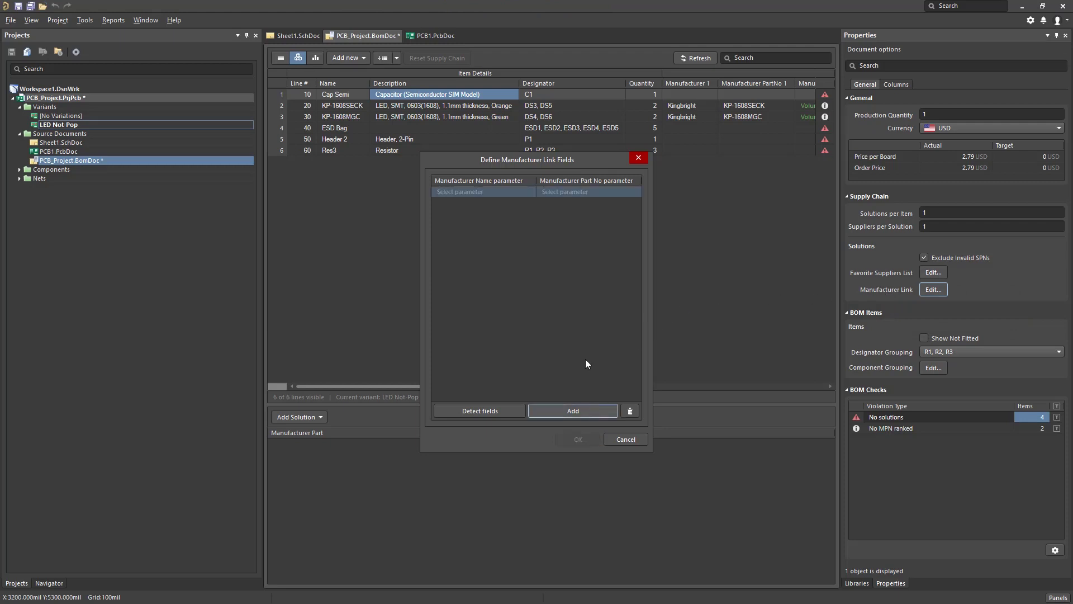
{"action": "left_click", "coordinate": [517, 193]}
{"action": "left_click", "coordinate": [530, 191]}
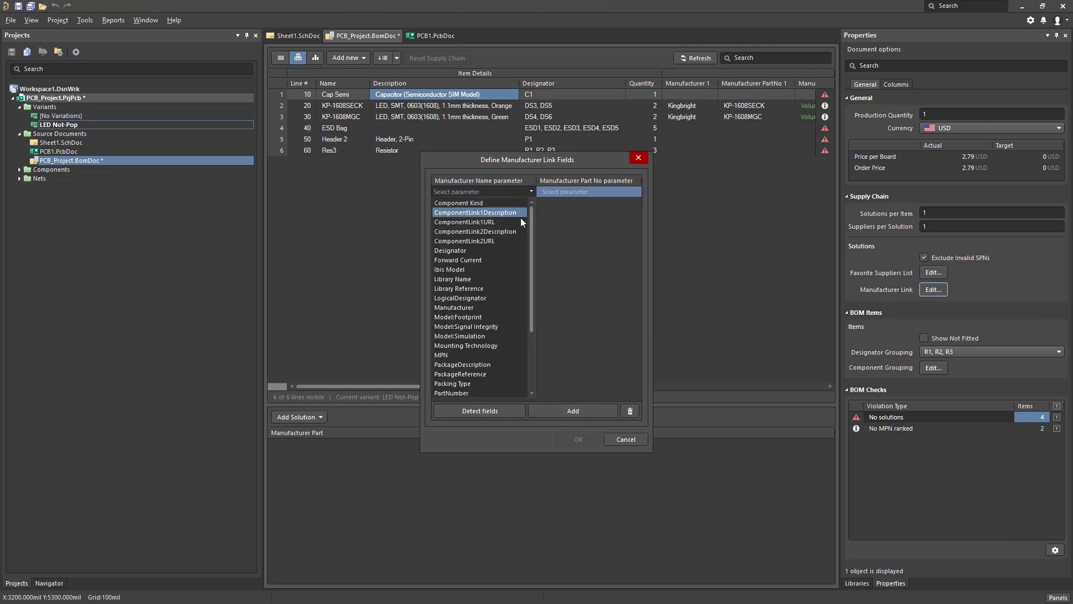
{"action": "left_click", "coordinate": [508, 306]}
{"action": "left_click", "coordinate": [612, 191]}
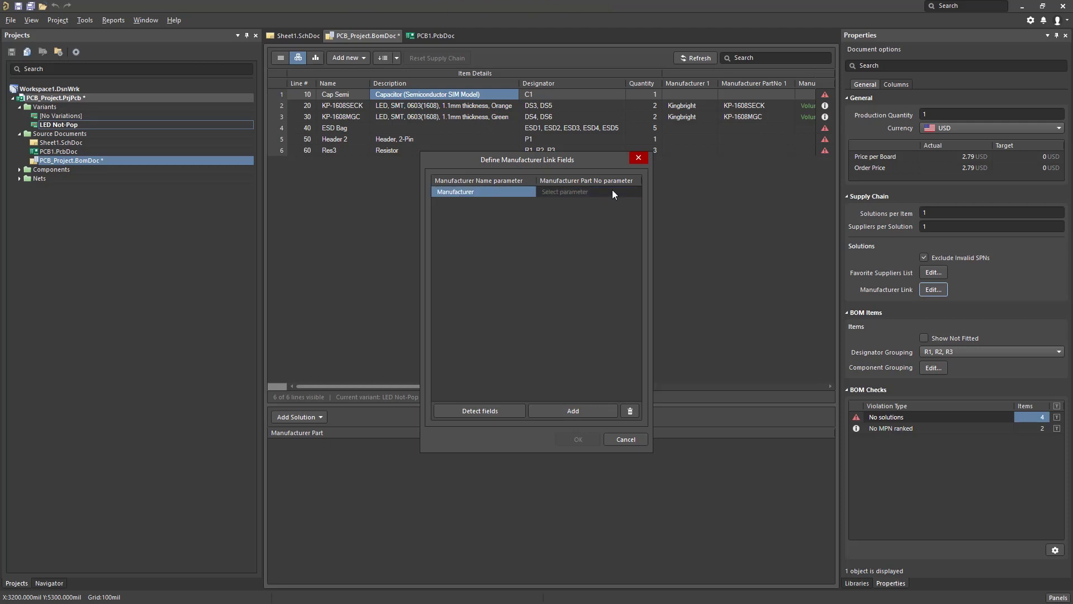
{"action": "left_click", "coordinate": [635, 193]}
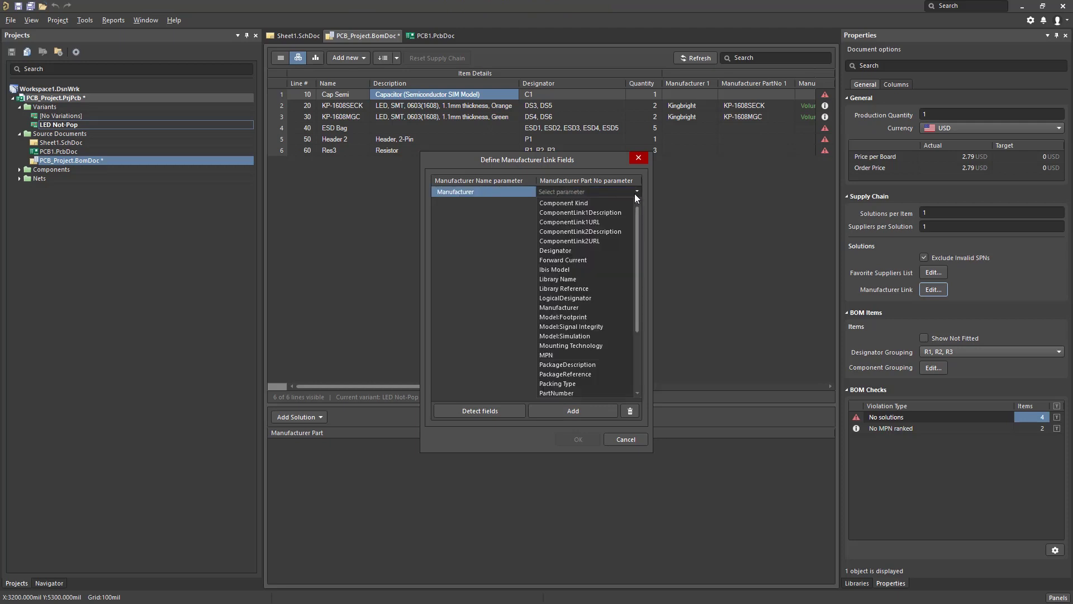
{"action": "left_click", "coordinate": [577, 357]}
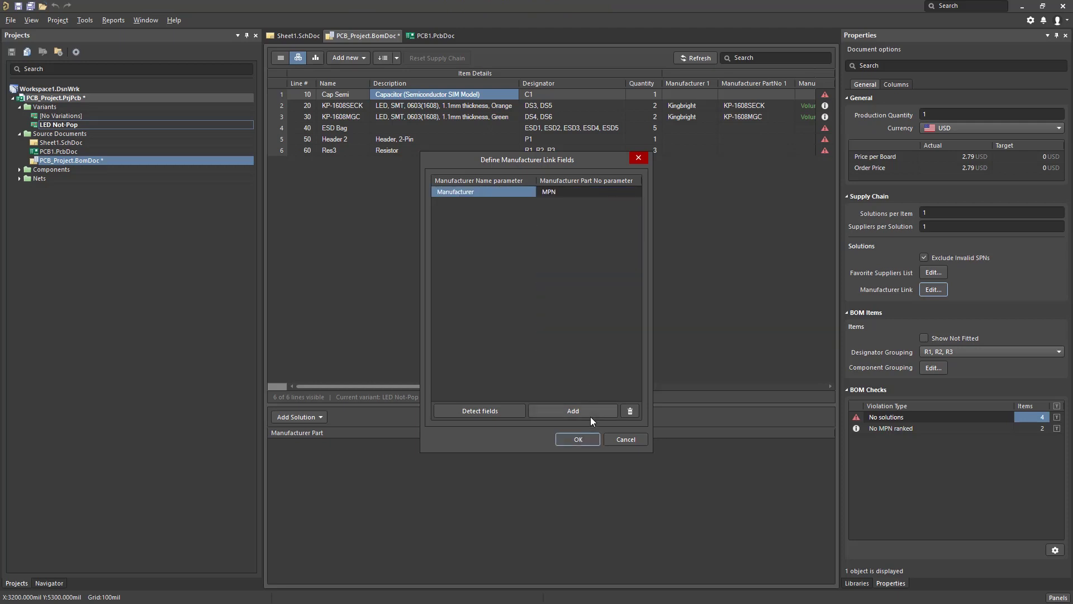
{"action": "left_click", "coordinate": [591, 440]}
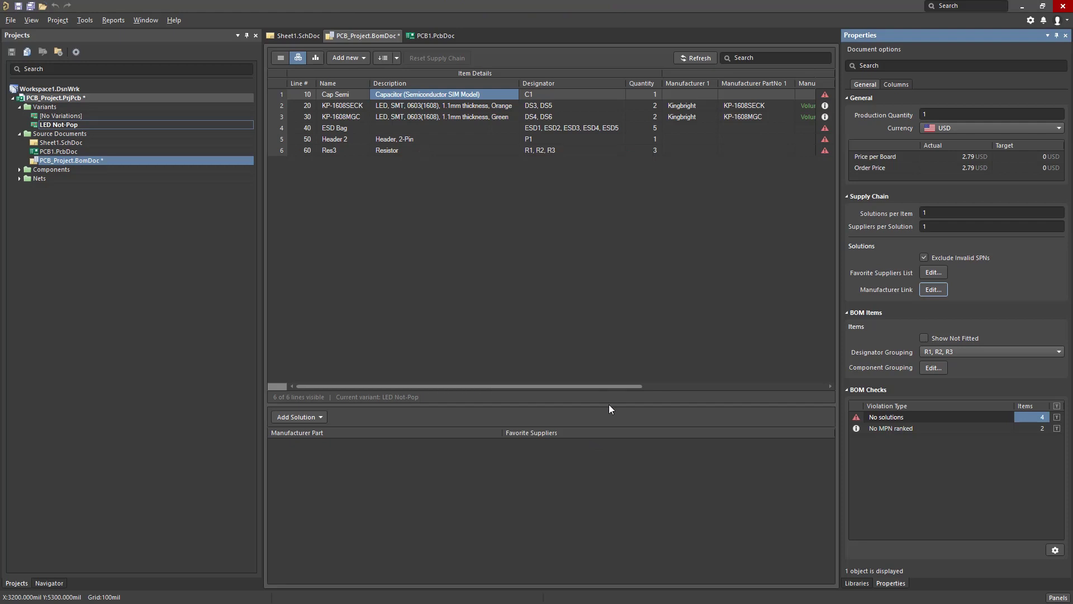
- Refresh BOM supply data, then inspect the Res3 Vishay Dale and Cap Semi KEMET parts
{"action": "left_click", "coordinate": [696, 58]}
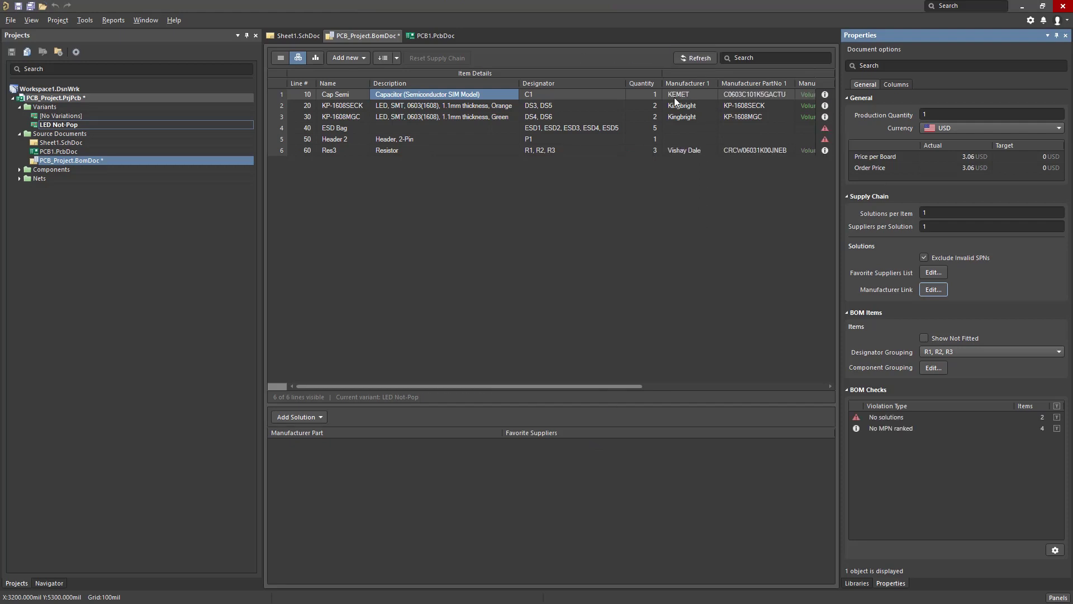
{"action": "left_click", "coordinate": [668, 152]}
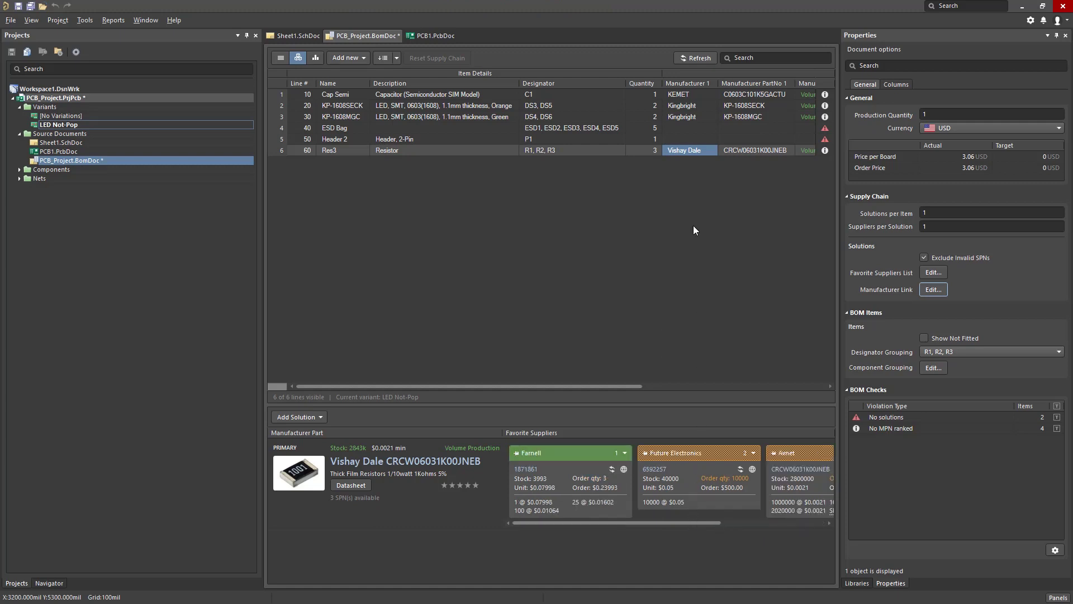
{"action": "left_click", "coordinate": [682, 95]}
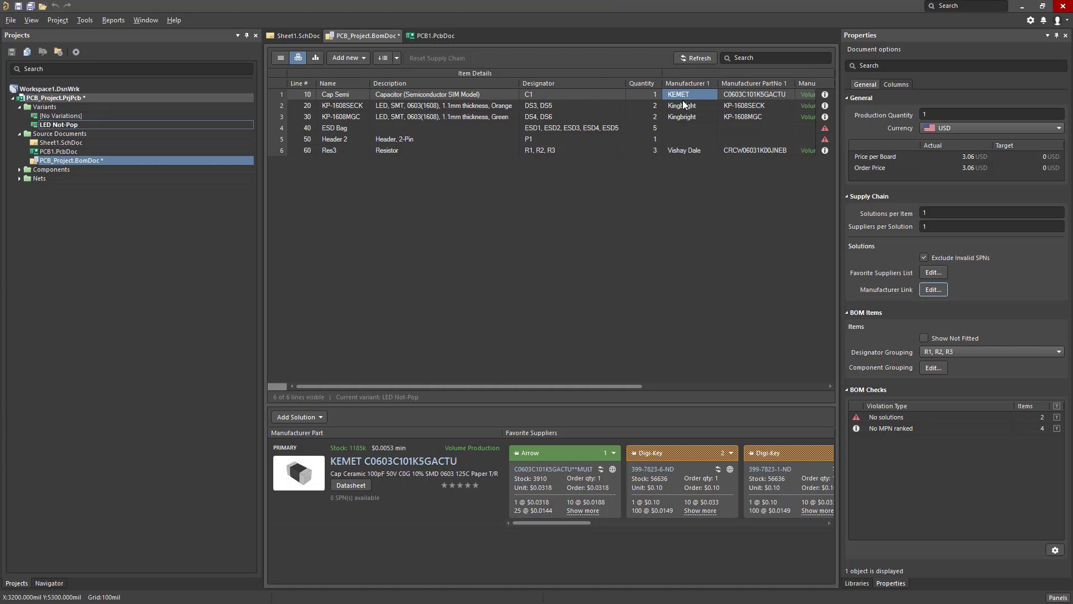
- Check the P1 Header 2 component on the schematic, then select its BOM line
{"action": "left_click", "coordinate": [684, 139]}
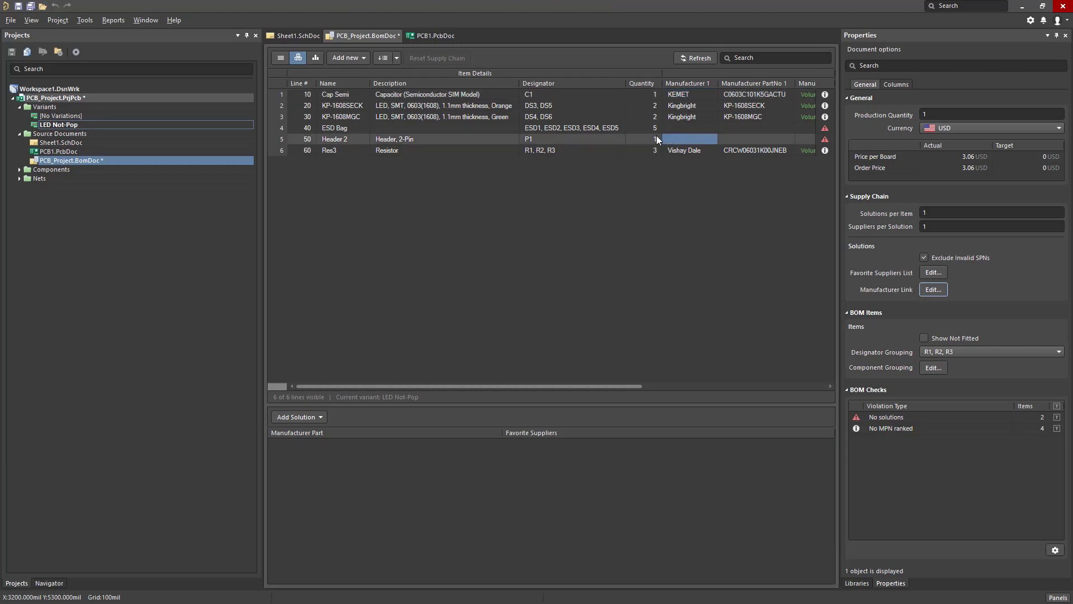
{"action": "left_click", "coordinate": [301, 36]}
{"action": "left_click", "coordinate": [333, 92]}
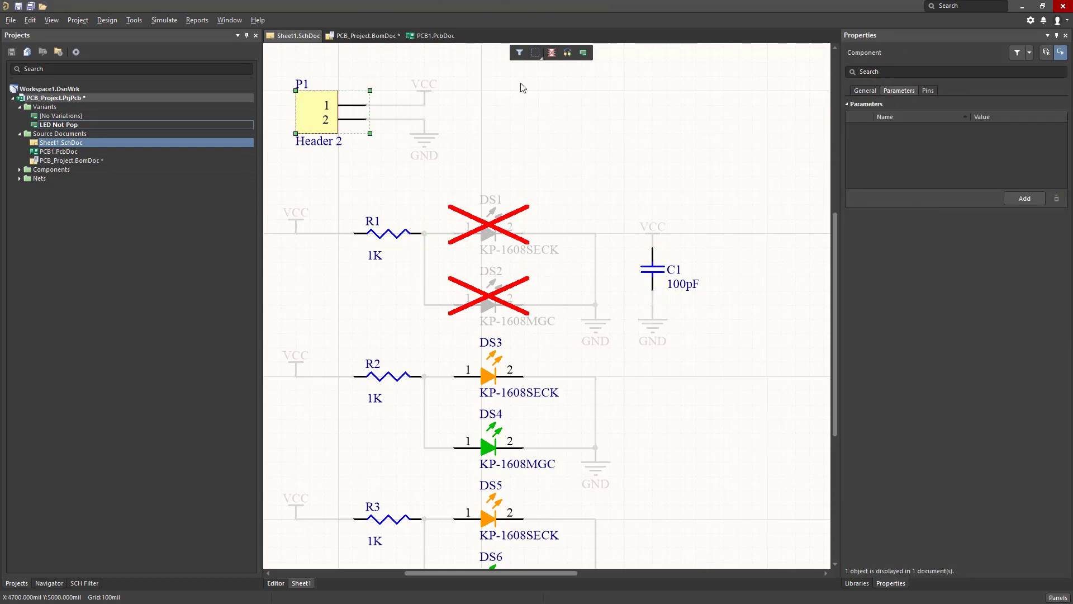
{"action": "left_click", "coordinate": [366, 36]}
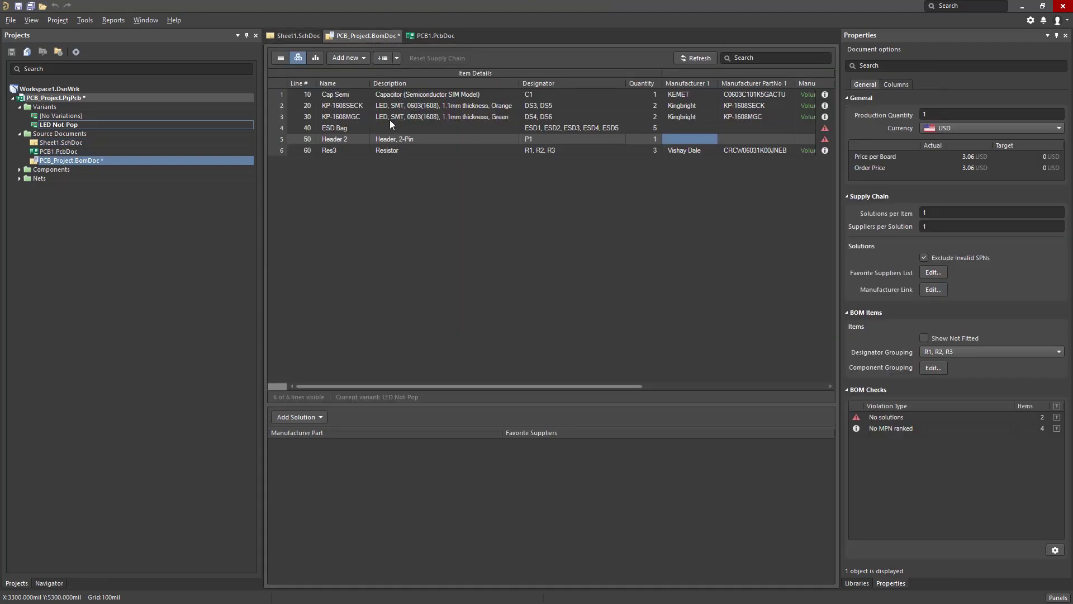
{"action": "left_click", "coordinate": [399, 139]}
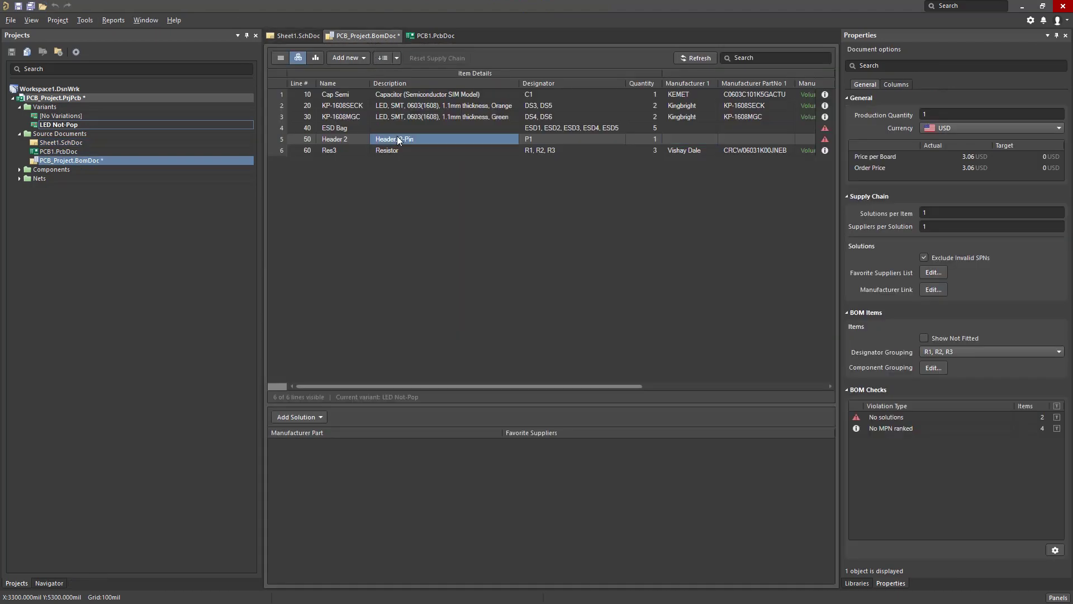
- Add a manual Wurth Electronics solution from the Digi-Key 1.06 USD offer, copying its part number
{"action": "left_click", "coordinate": [306, 418]}
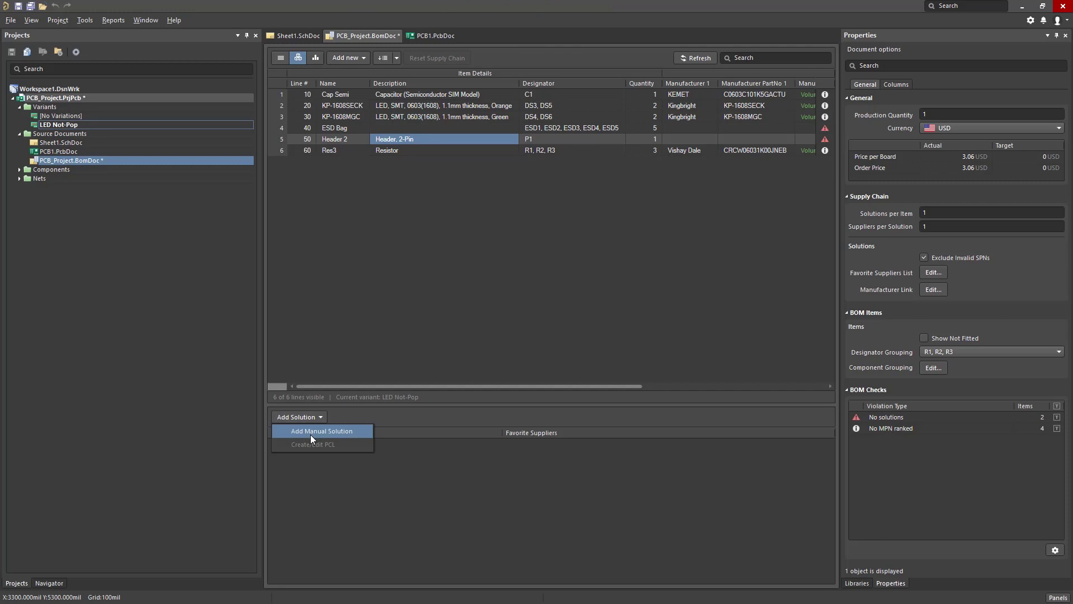
{"action": "left_click", "coordinate": [311, 432]}
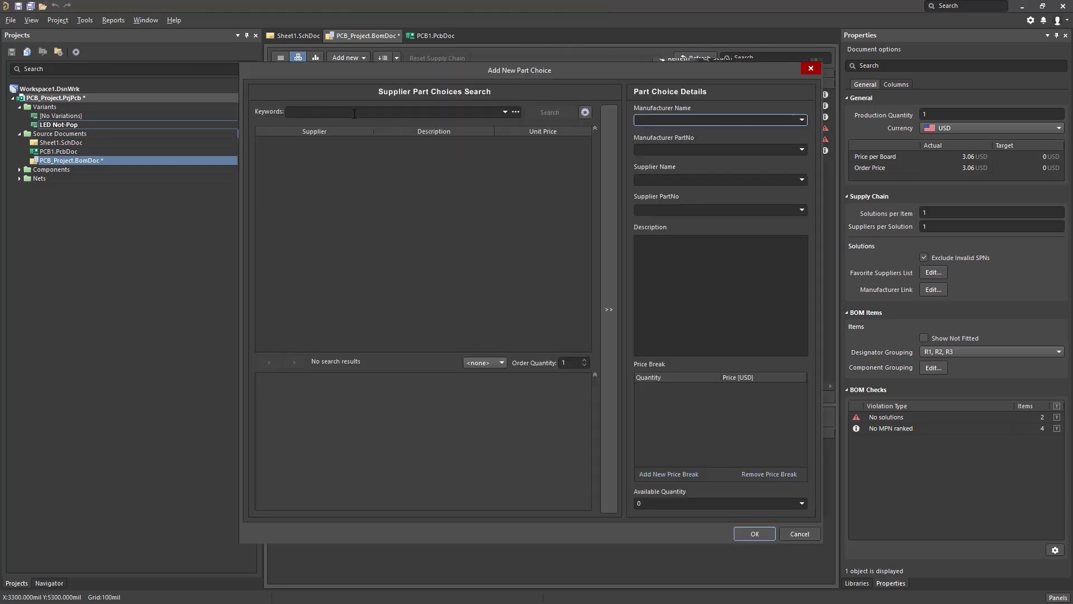
{"action": "type", "text": "2 pin header"}
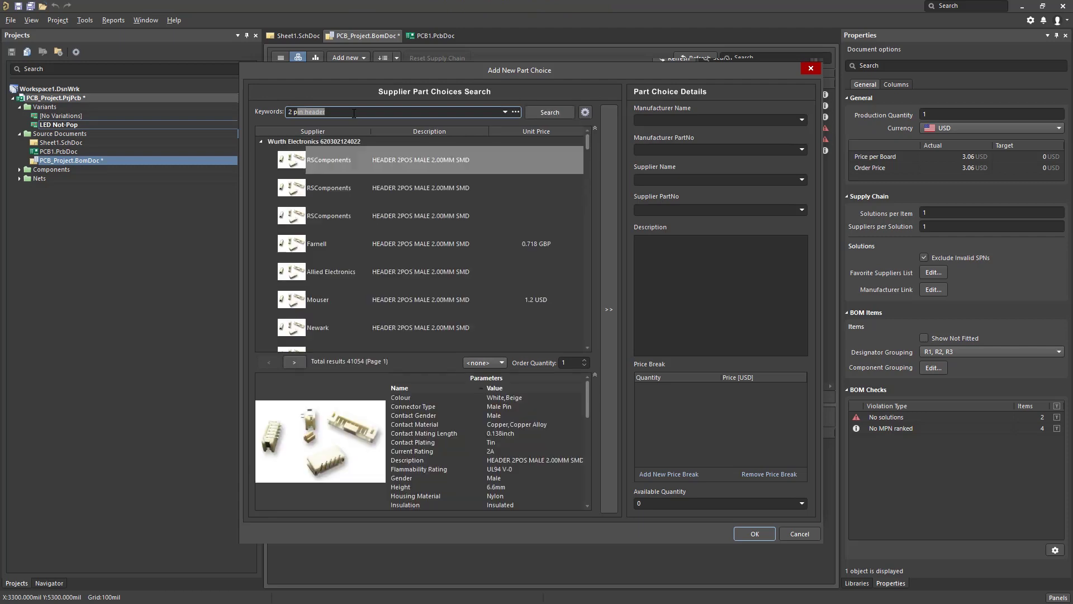
{"action": "scroll", "coordinate": [382, 207], "scroll_direction": "down", "scroll_amount": 3}
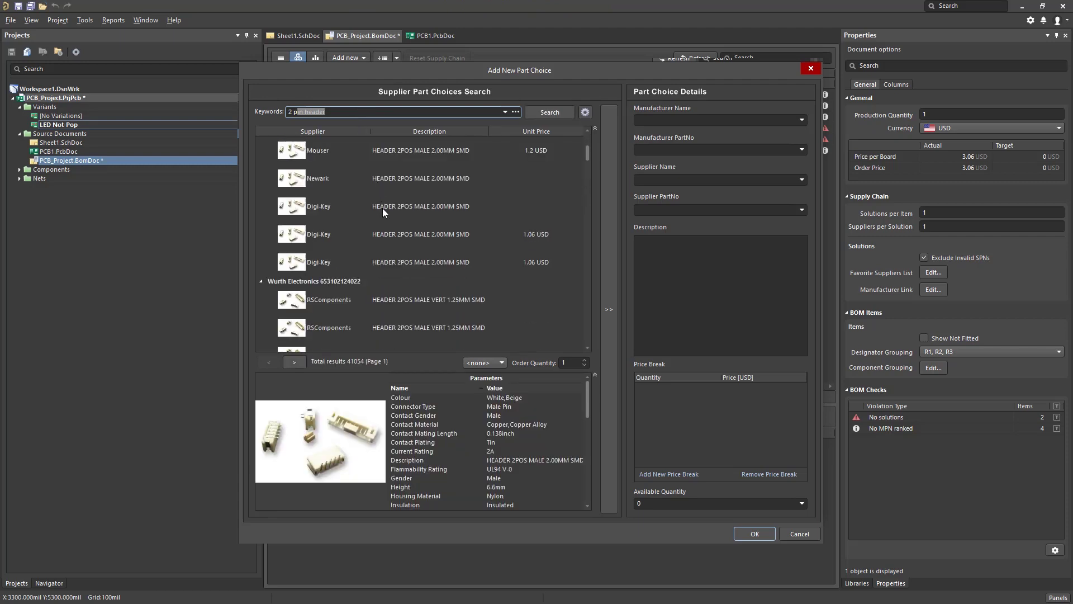
{"action": "left_click", "coordinate": [393, 243]}
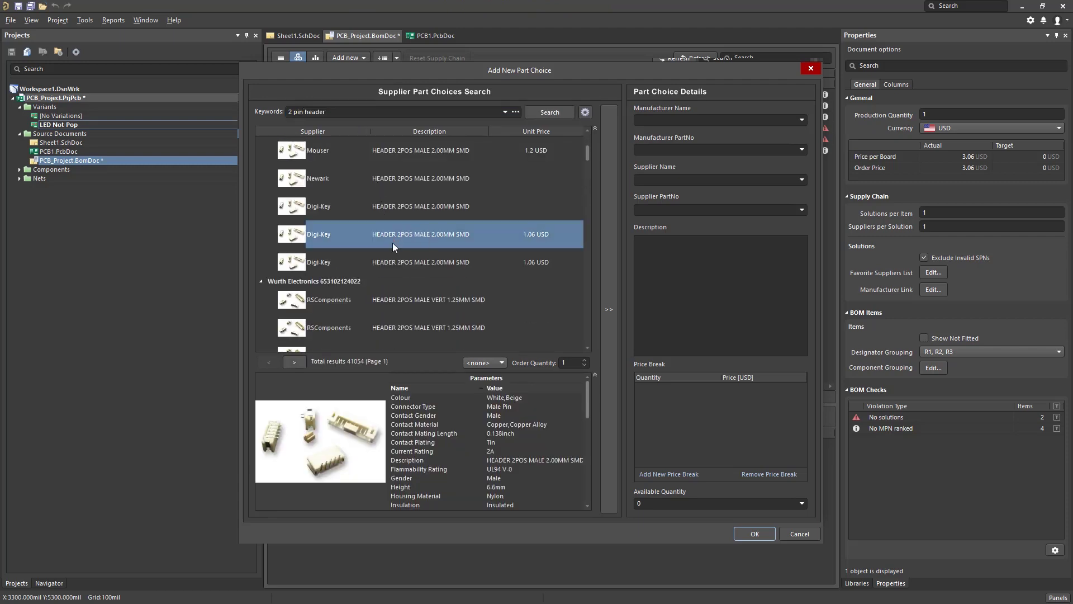
{"action": "left_click", "coordinate": [606, 229]}
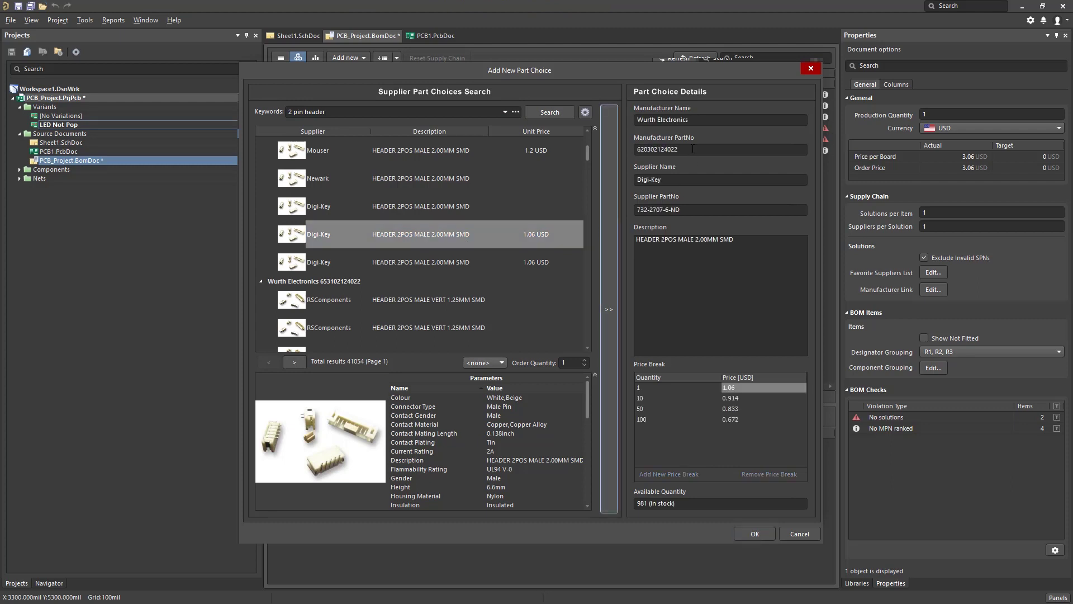
{"action": "double_click", "coordinate": [669, 149]}
{"action": "right_click", "coordinate": [668, 148]}
{"action": "left_click", "coordinate": [705, 184]}
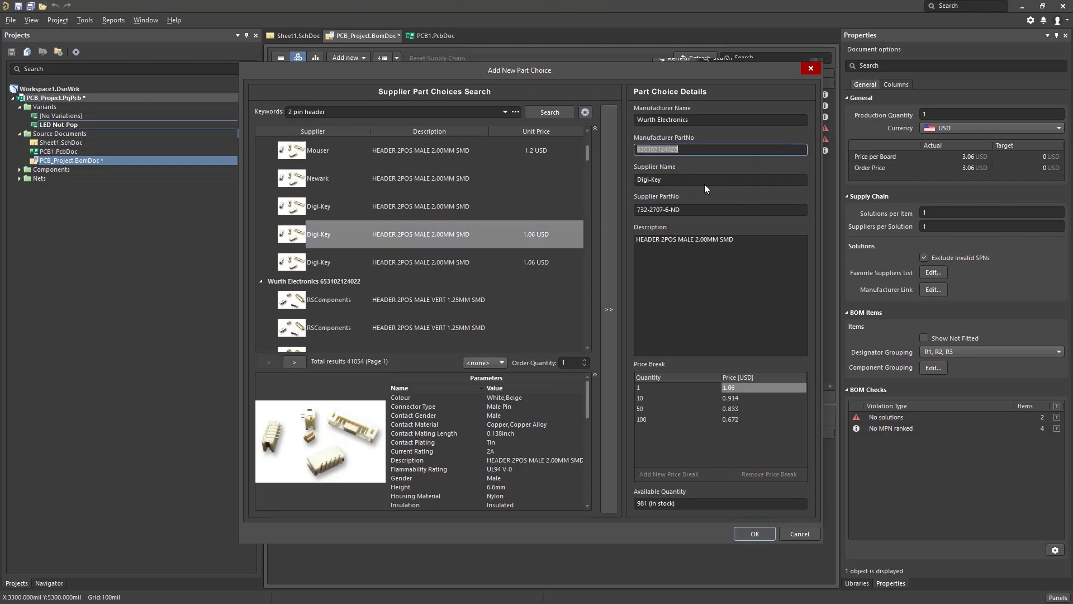
{"action": "left_click", "coordinate": [764, 535]}
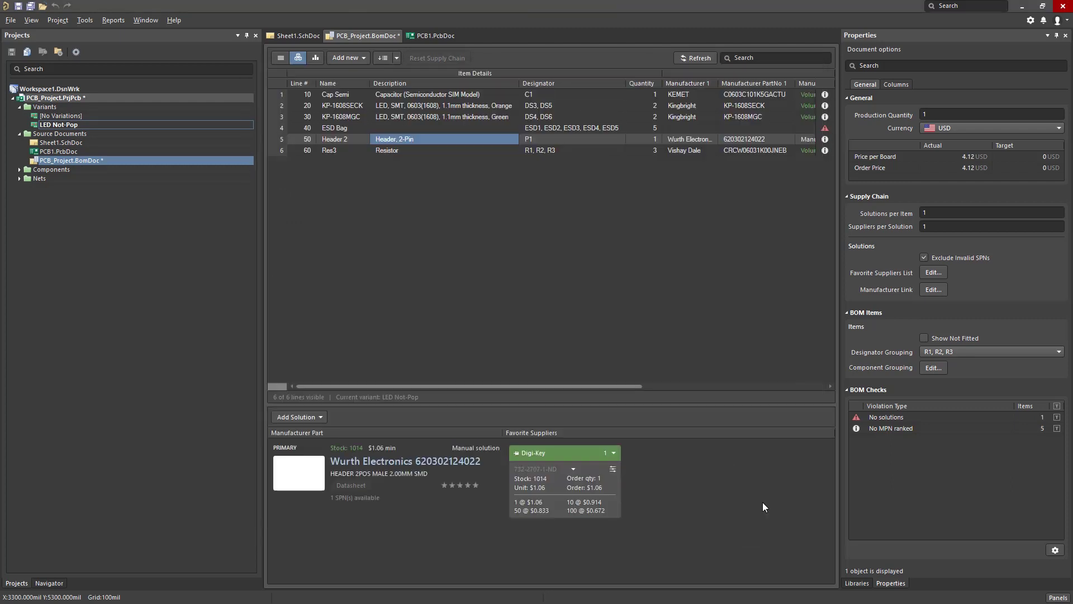
{"action": "left_click", "coordinate": [314, 417]}
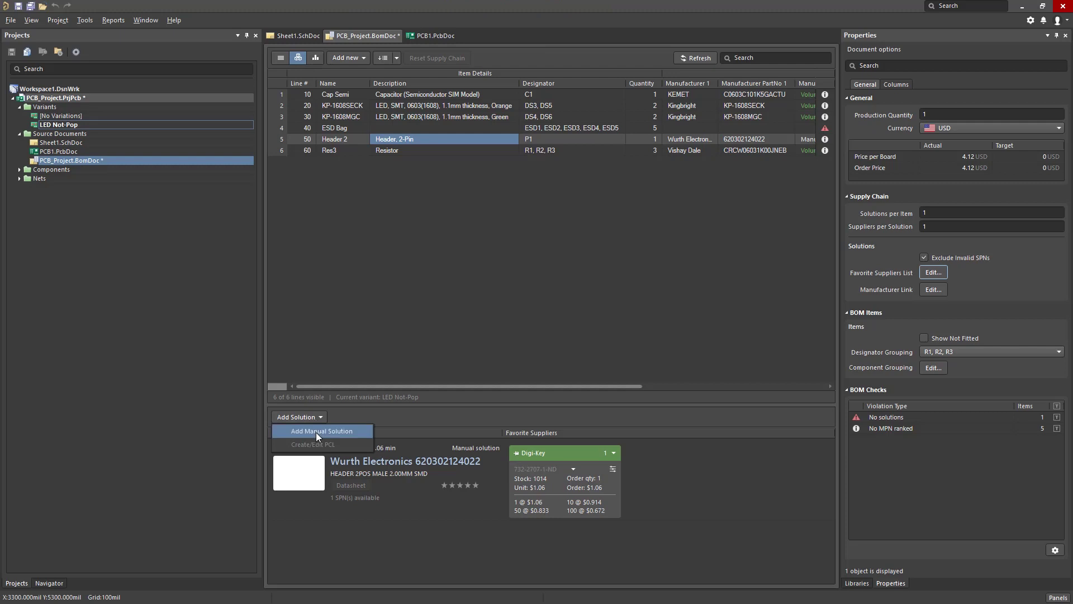
{"action": "left_click", "coordinate": [316, 431]}
{"action": "triple_click", "coordinate": [385, 111]}
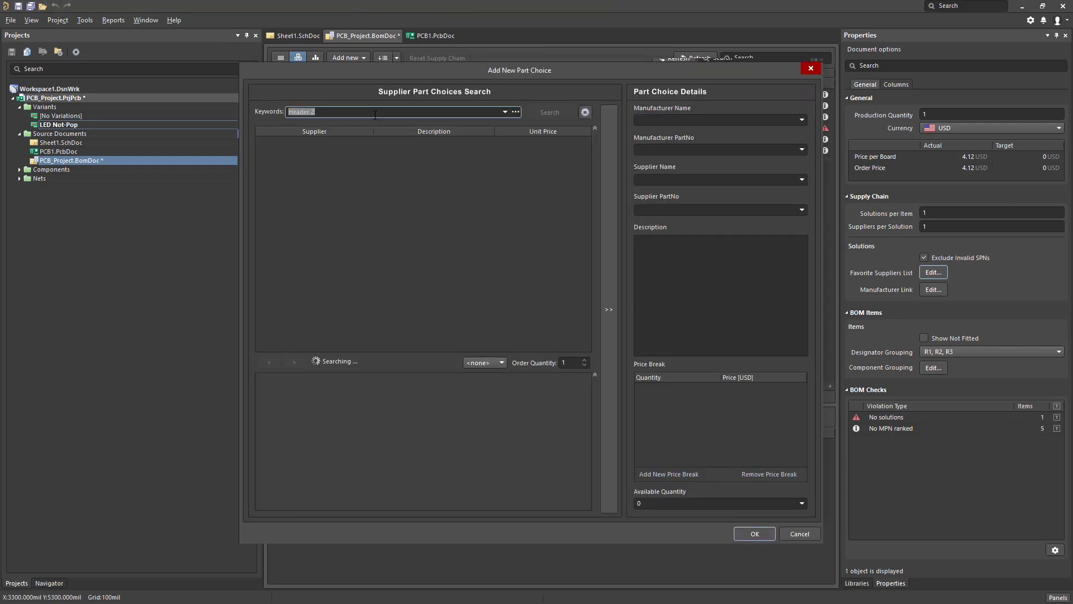
{"action": "key", "text": "ctrl+v"}
{"action": "left_click", "coordinate": [416, 294]}
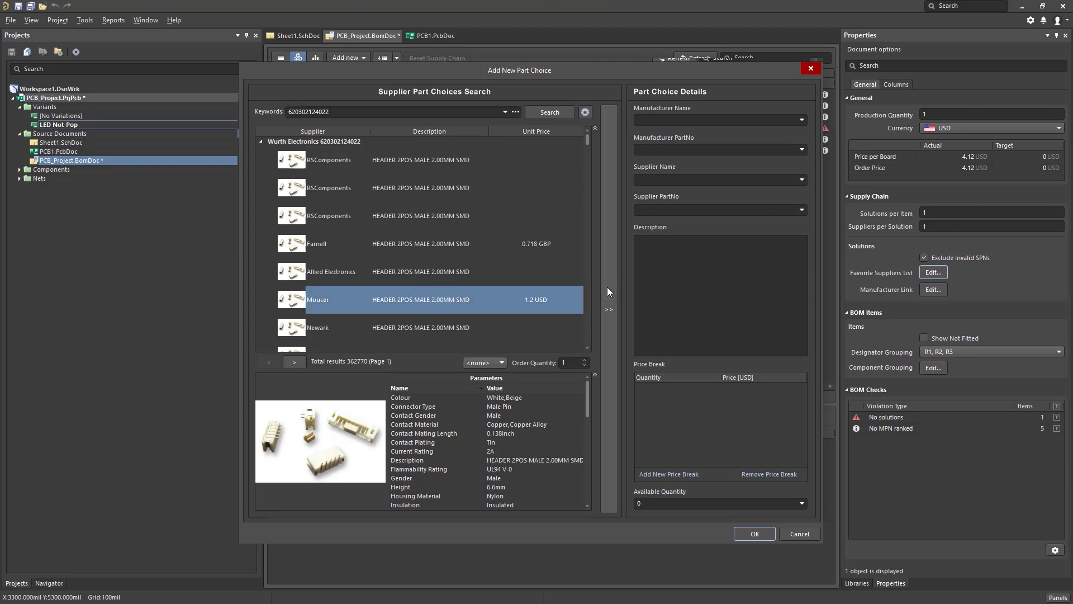
{"action": "left_click", "coordinate": [607, 286]}
{"action": "key", "text": "Return"}
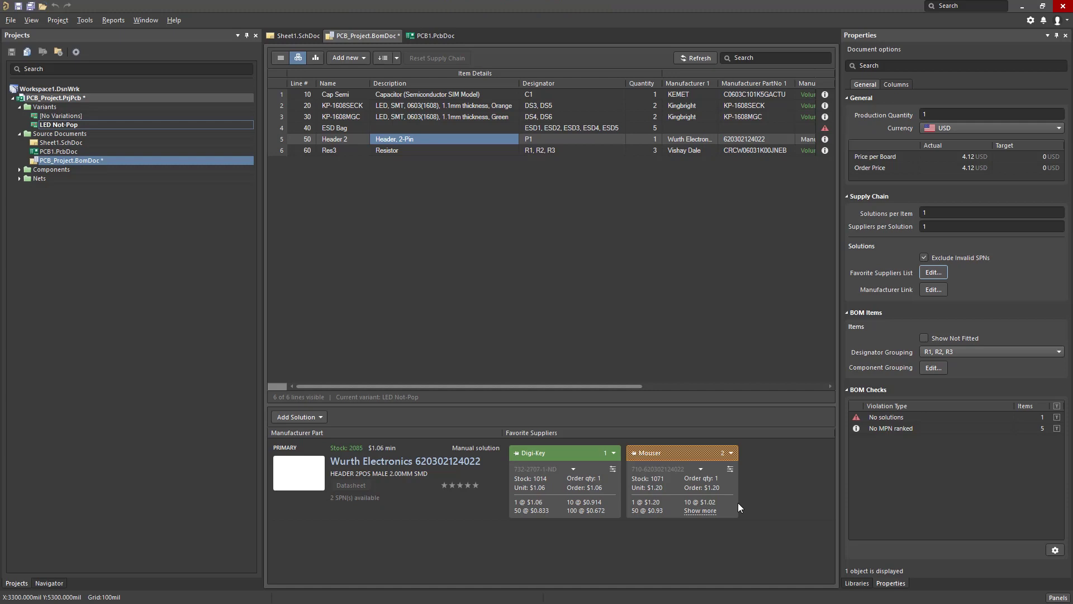
- Review Res3 and Cap Semi suppliers, briefly ranking Digi-Key first then restoring it to second
{"action": "left_click", "coordinate": [594, 151]}
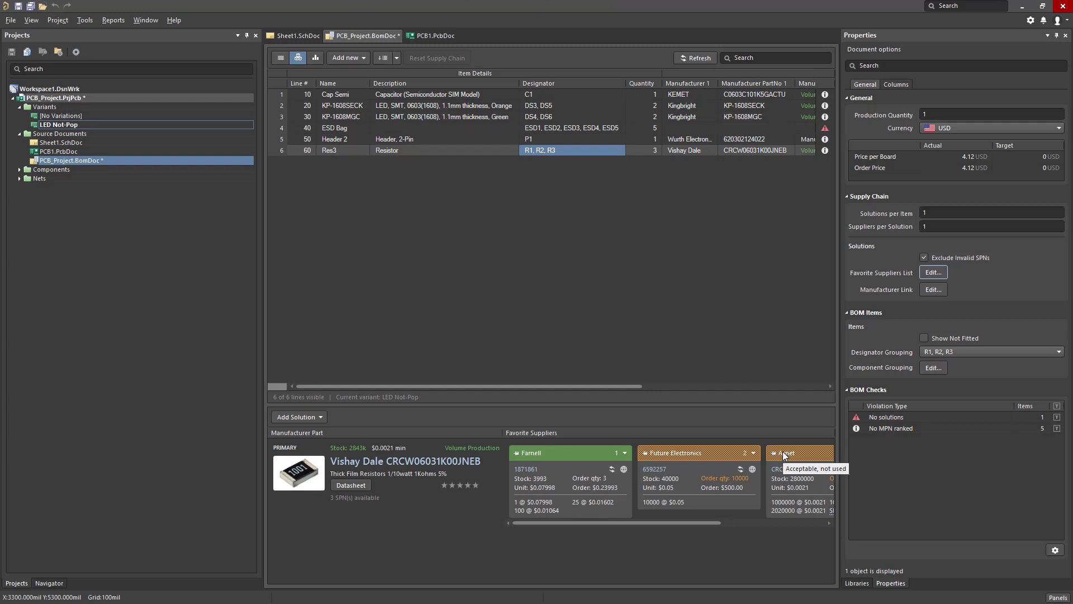
{"action": "left_click", "coordinate": [574, 97]}
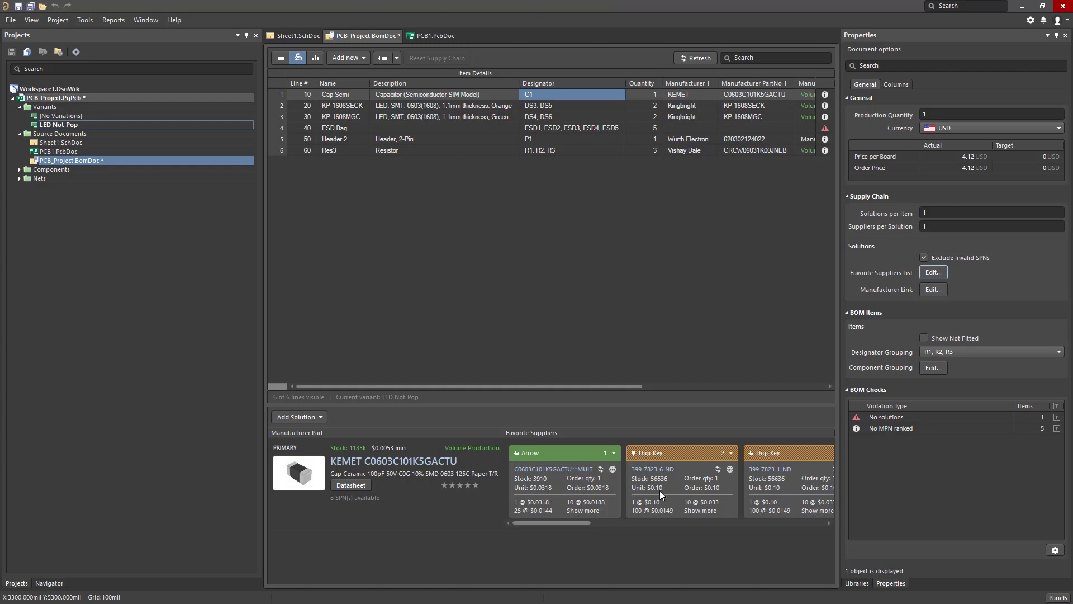
{"action": "left_click", "coordinate": [731, 453]}
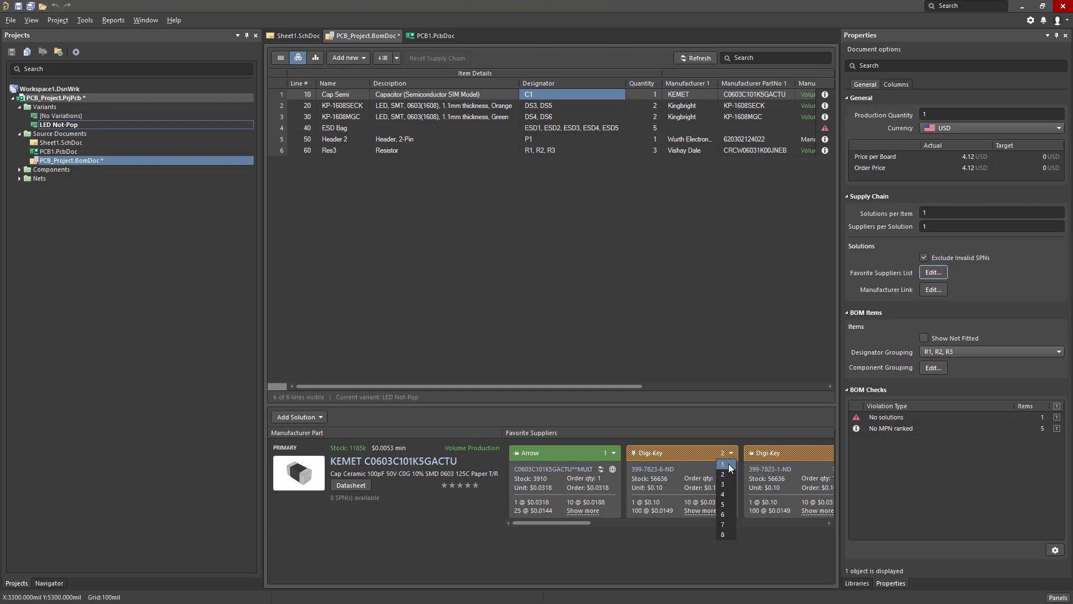
{"action": "left_click", "coordinate": [729, 463]}
{"action": "left_click", "coordinate": [615, 453]}
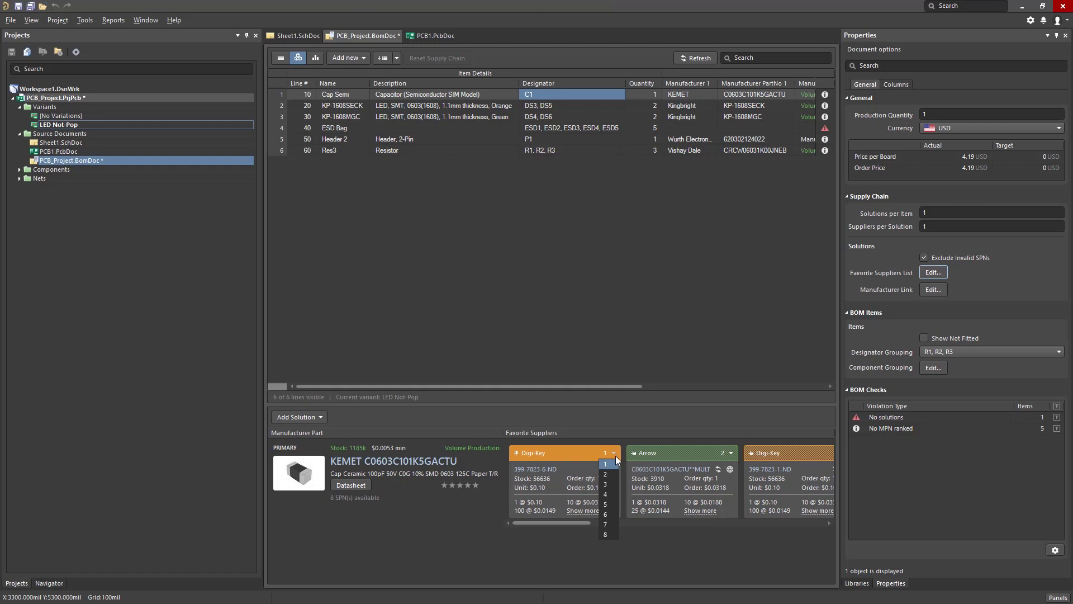
{"action": "left_click", "coordinate": [611, 474]}
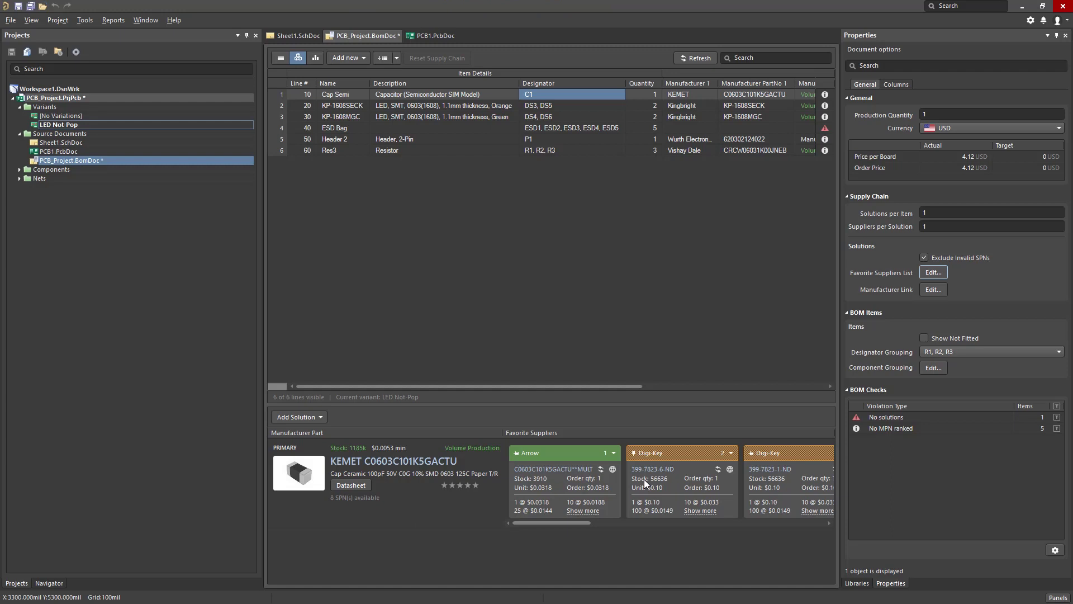
- Remove RSComponents, Newark and Future Electronics from the favorite suppliers list
{"action": "left_click", "coordinate": [932, 273]}
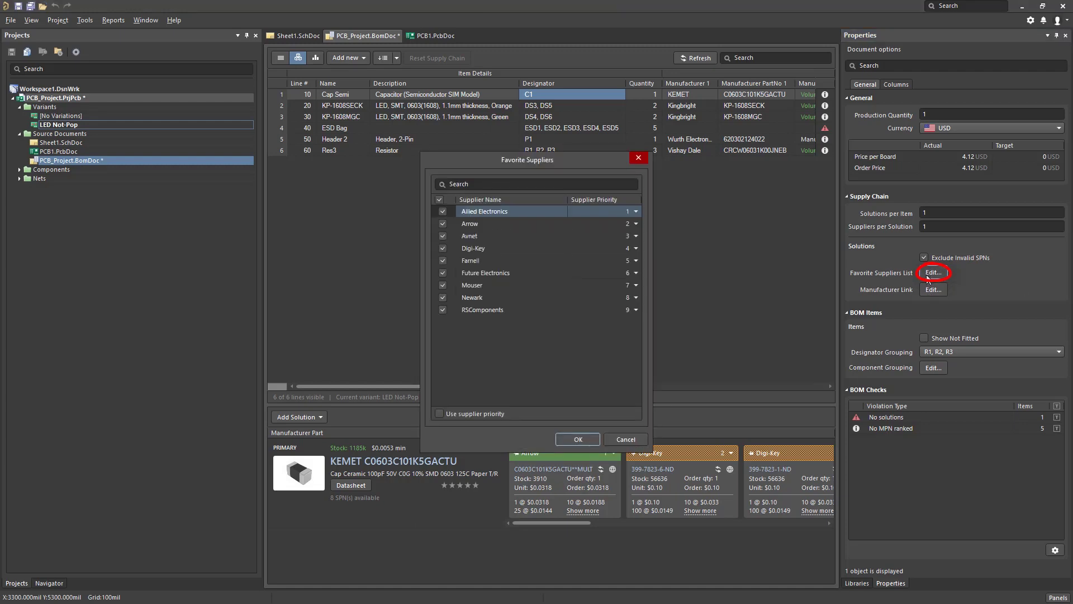
{"action": "left_click", "coordinate": [442, 309]}
{"action": "left_click", "coordinate": [442, 297]}
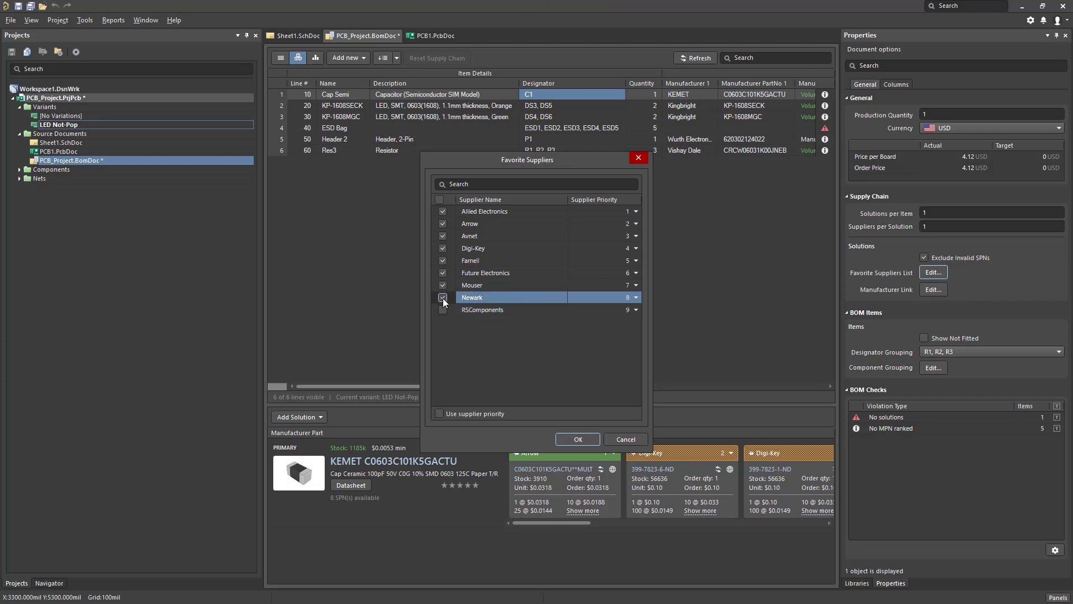
{"action": "left_click", "coordinate": [442, 273]}
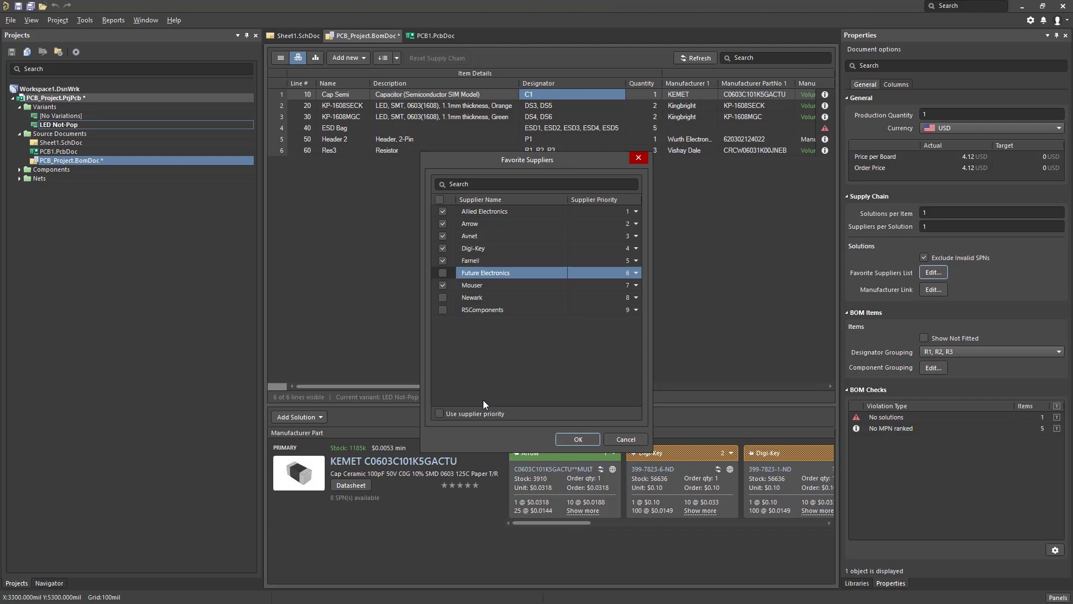
- Set favorite supplier priorities to Digi-Key 1, Mouser 2, Farnell 3 and apply
{"action": "left_click", "coordinate": [623, 249]}
{"action": "left_click", "coordinate": [618, 259]}
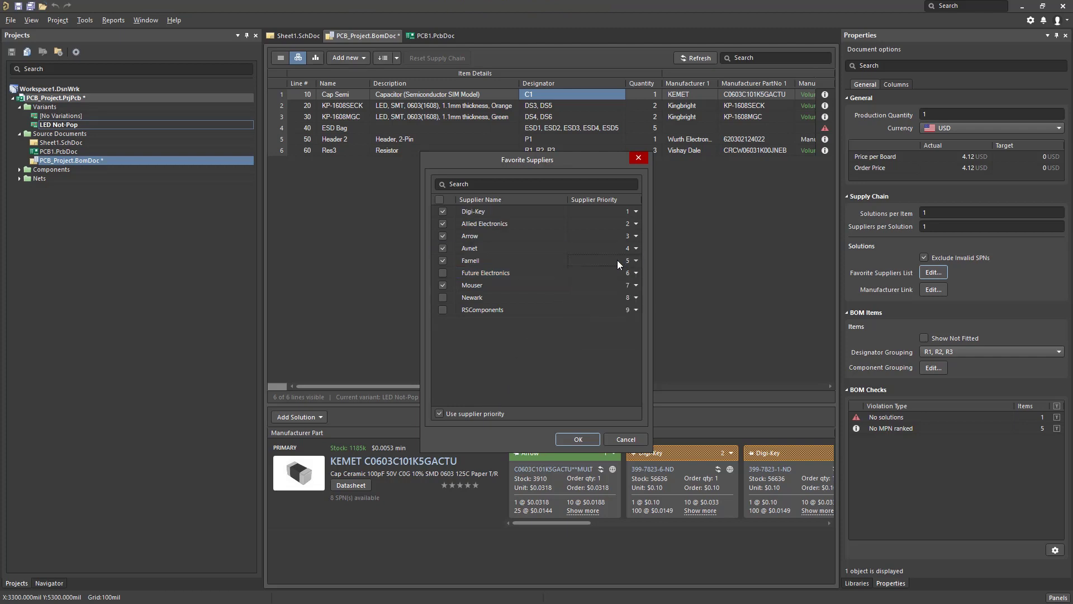
{"action": "left_click", "coordinate": [614, 284]}
{"action": "left_click", "coordinate": [606, 296]}
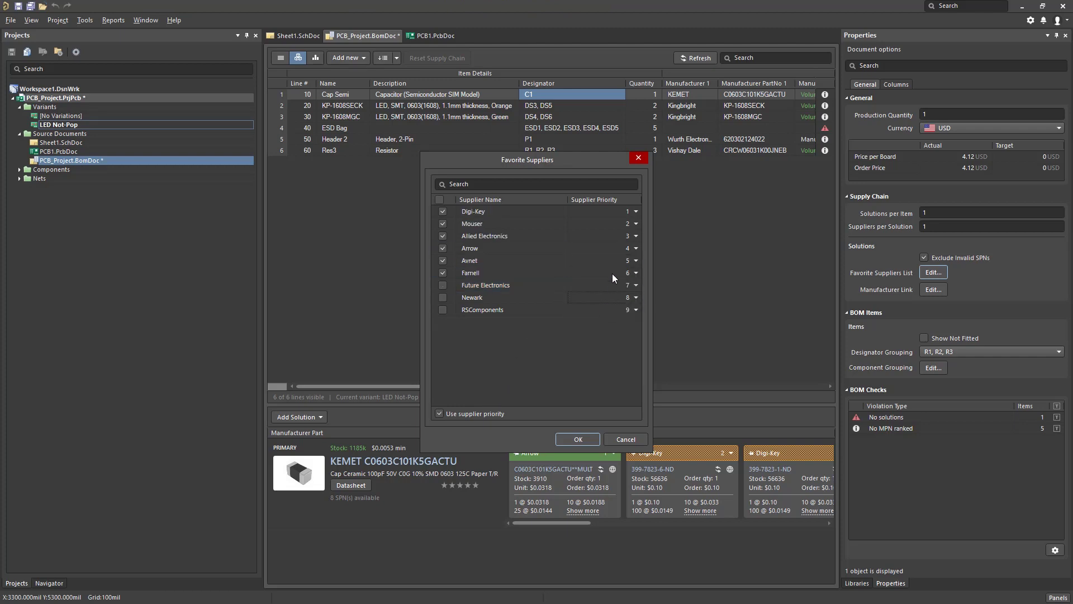
{"action": "left_click", "coordinate": [612, 273]}
{"action": "left_click", "coordinate": [605, 301]}
{"action": "left_click", "coordinate": [576, 437]}
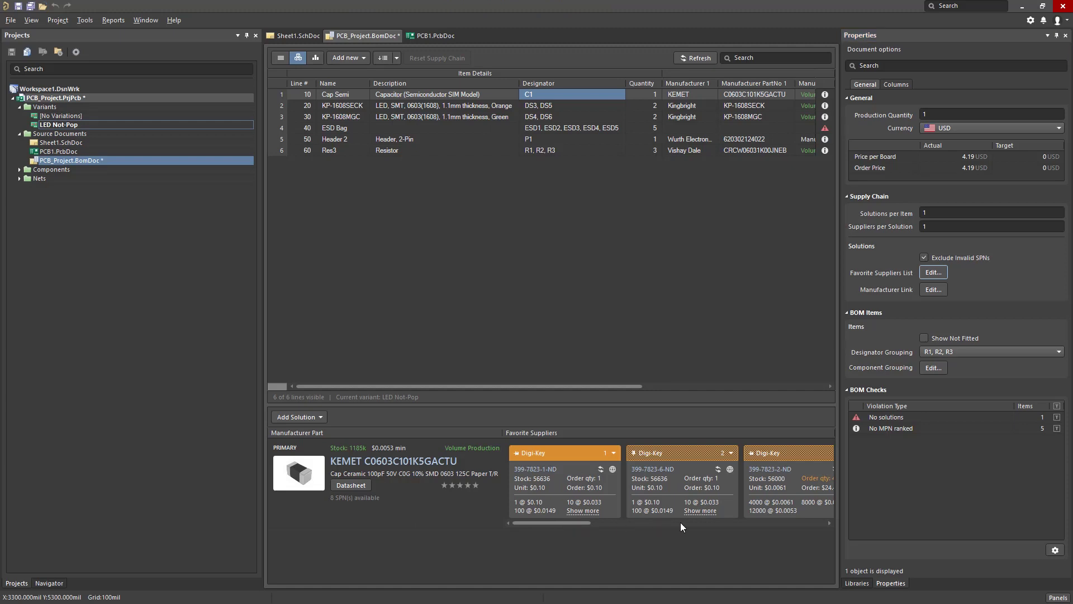
- Give the Res3 line's Vishay Dale CRCW06031K00JNEB part a five-star ranking
{"action": "left_click", "coordinate": [732, 523]}
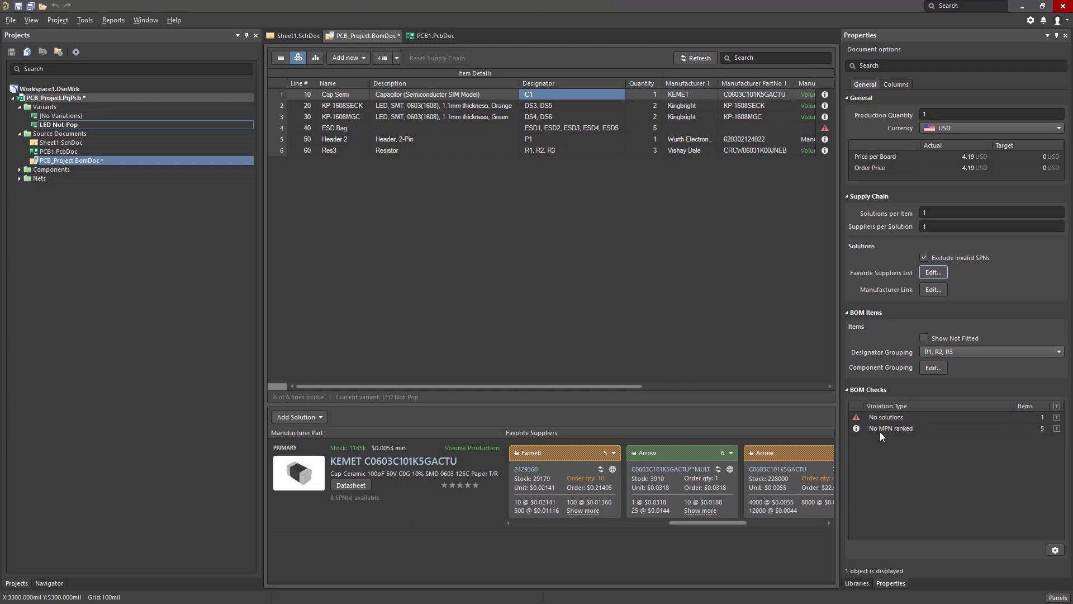
{"action": "left_click", "coordinate": [571, 150]}
{"action": "left_click", "coordinate": [476, 484]}
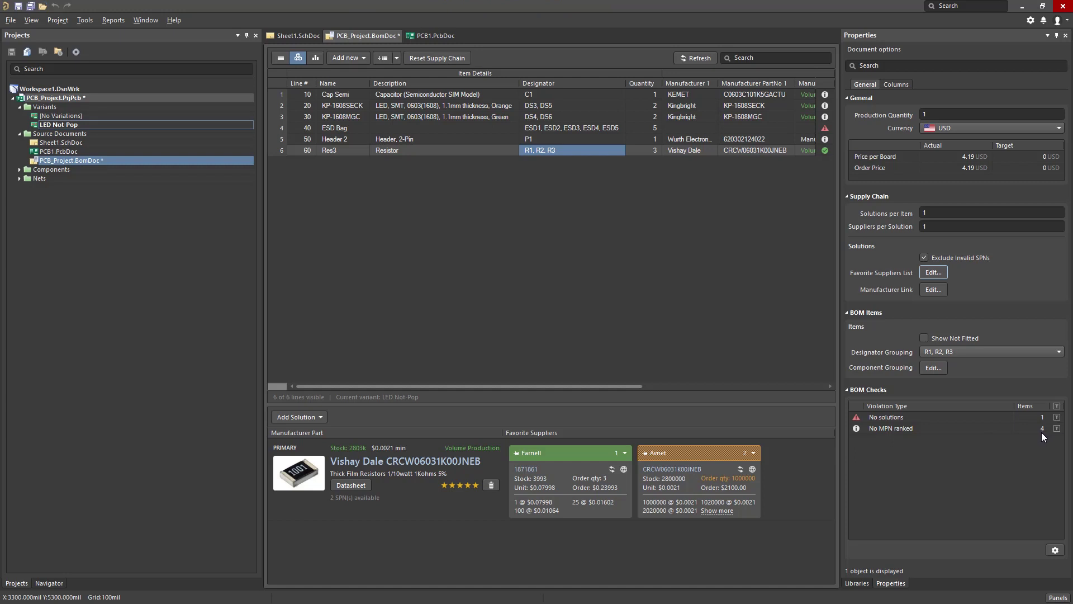
{"action": "left_click", "coordinate": [1053, 549]}
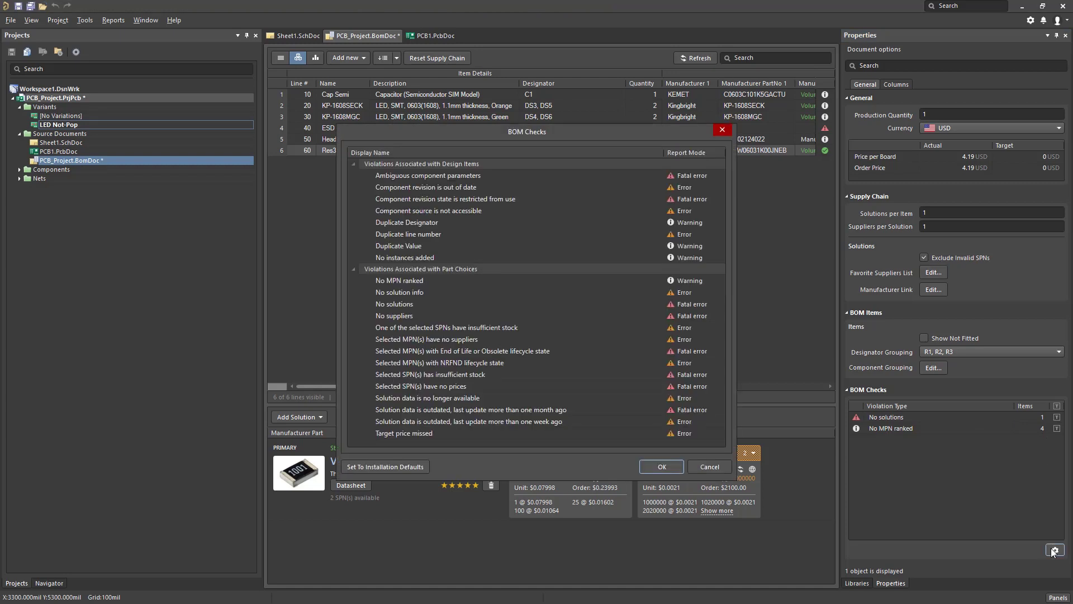
{"action": "left_click", "coordinate": [709, 199]}
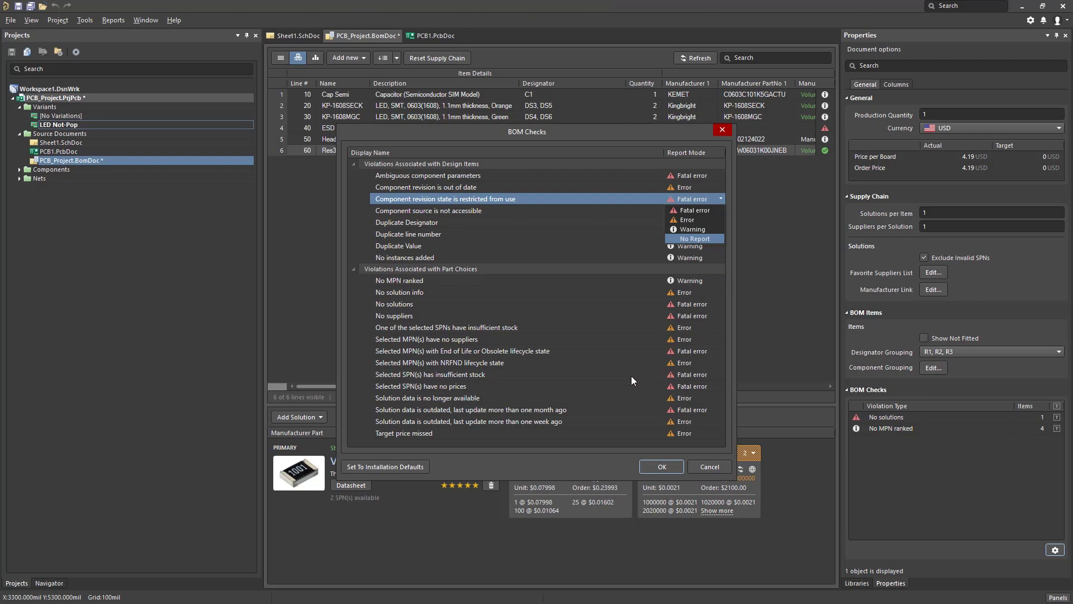
{"action": "key", "text": "Escape"}
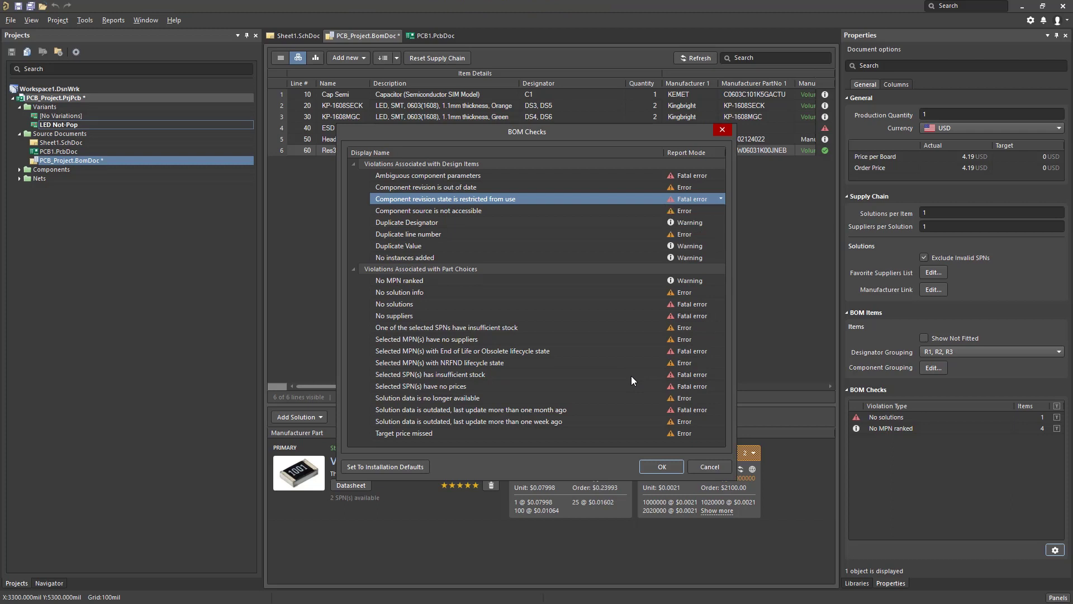
{"action": "left_click", "coordinate": [498, 387]}
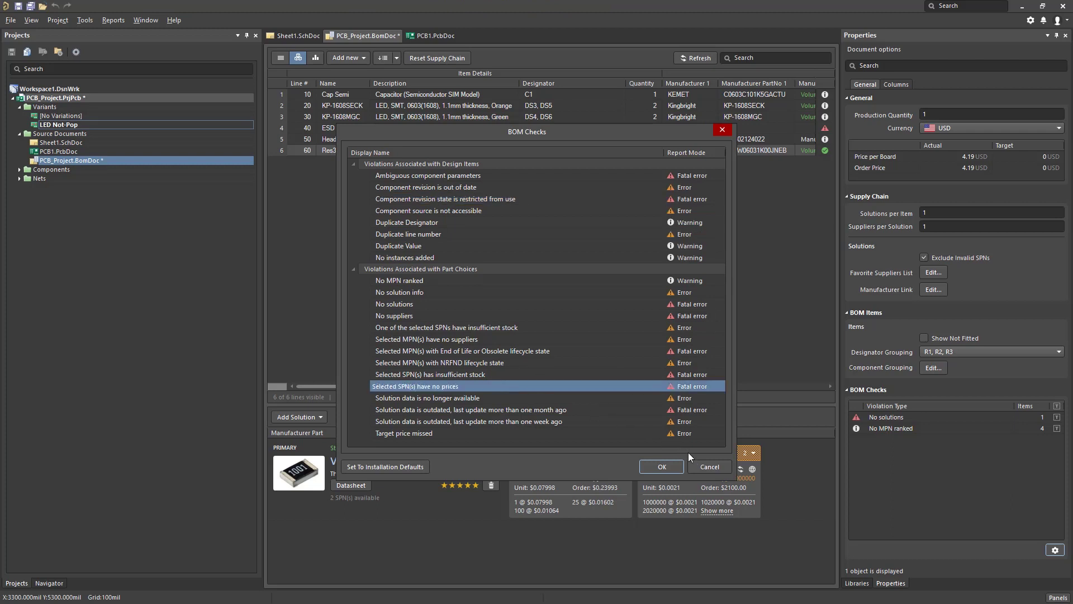
{"action": "left_click", "coordinate": [708, 466]}
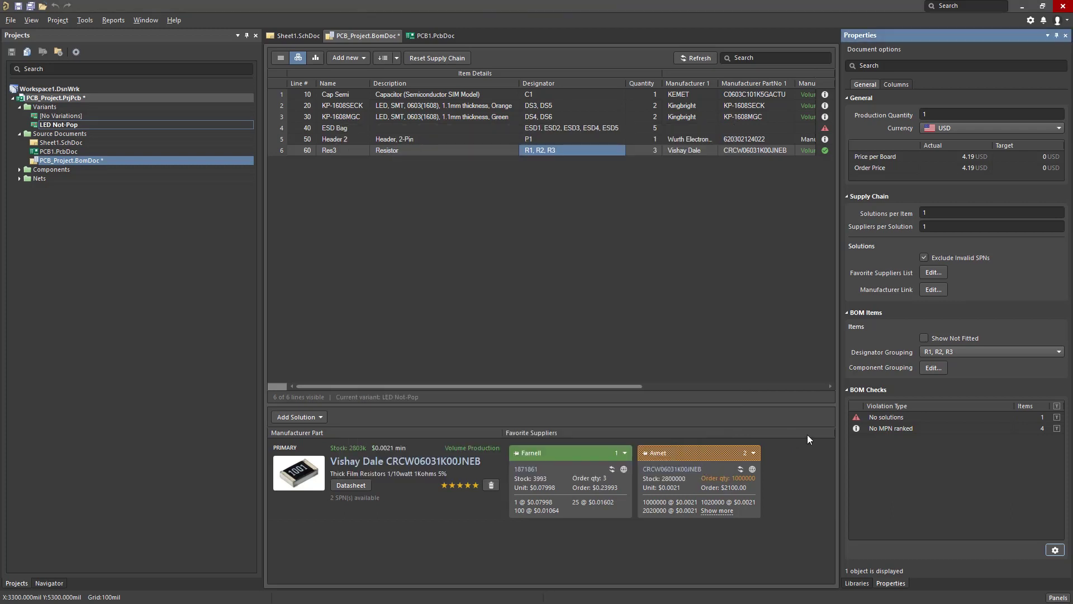
{"action": "left_click", "coordinate": [1057, 418]}
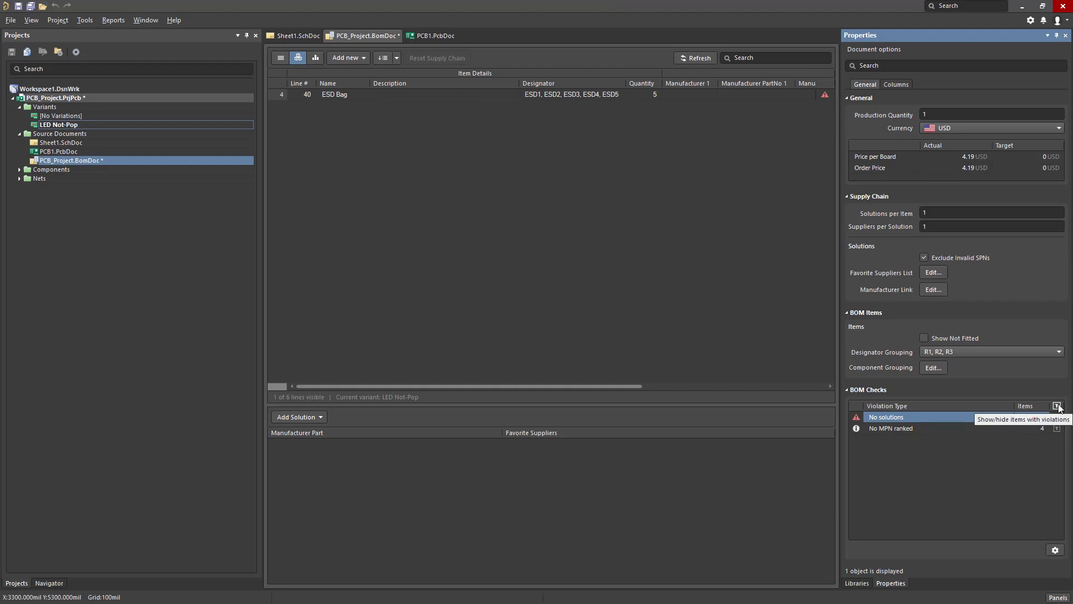
{"action": "left_click", "coordinate": [1057, 406]}
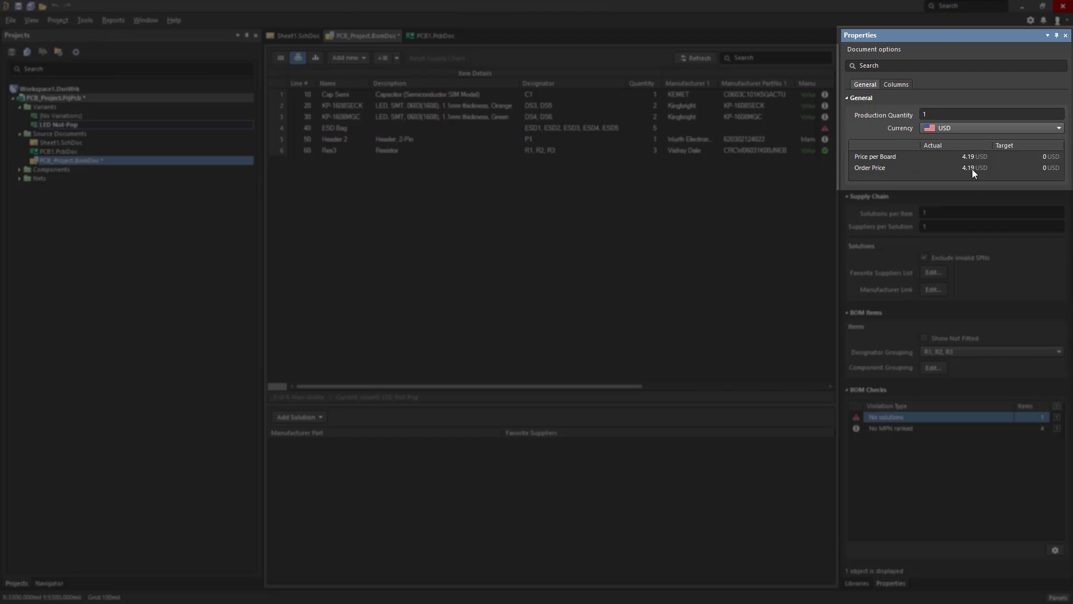
- Set Production Quantity to 1000 and the pricing currency to AUD
{"action": "left_click", "coordinate": [933, 112]}
{"action": "type", "text": "1000"}
{"action": "key", "text": "Return"}
{"action": "left_click", "coordinate": [971, 128]}
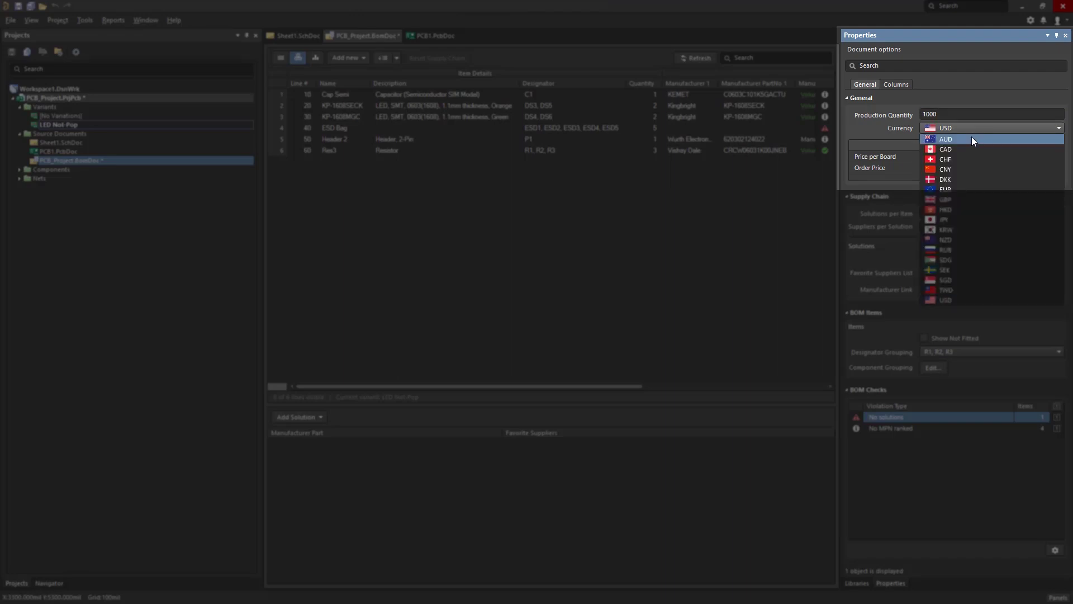
{"action": "left_click", "coordinate": [967, 147]}
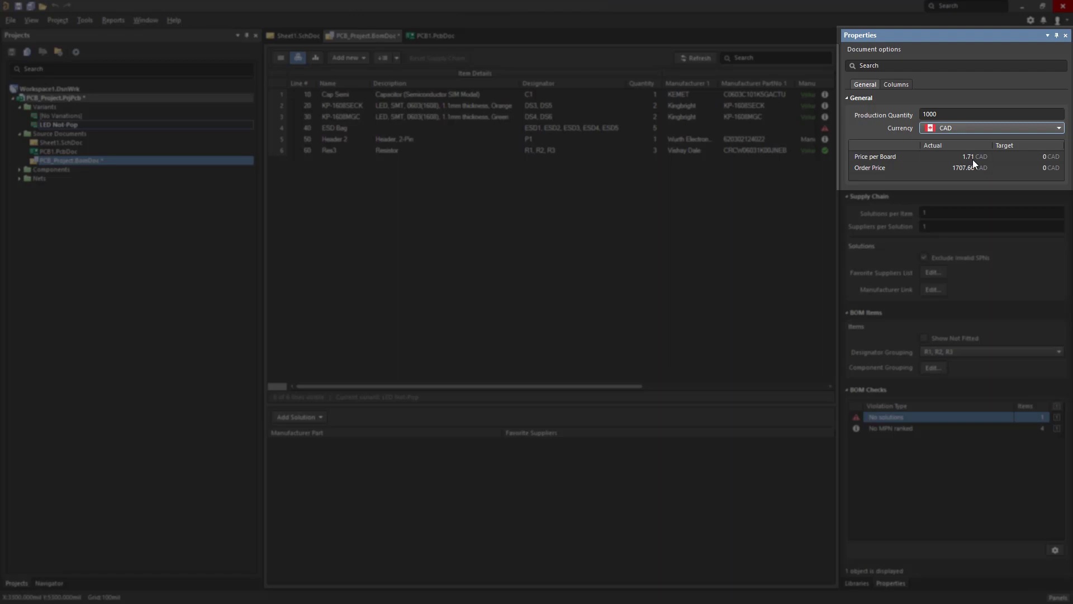
{"action": "left_click", "coordinate": [978, 127]}
{"action": "left_click", "coordinate": [978, 140]}
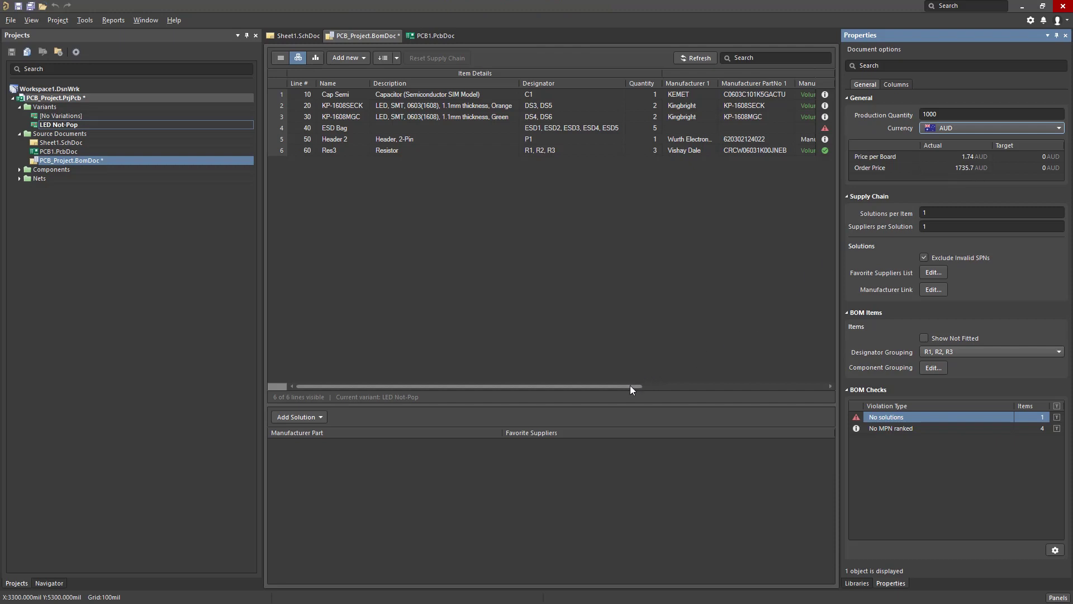
{"action": "left_click_drag", "start_coordinate": [628, 387], "coordinate": [825, 401]}
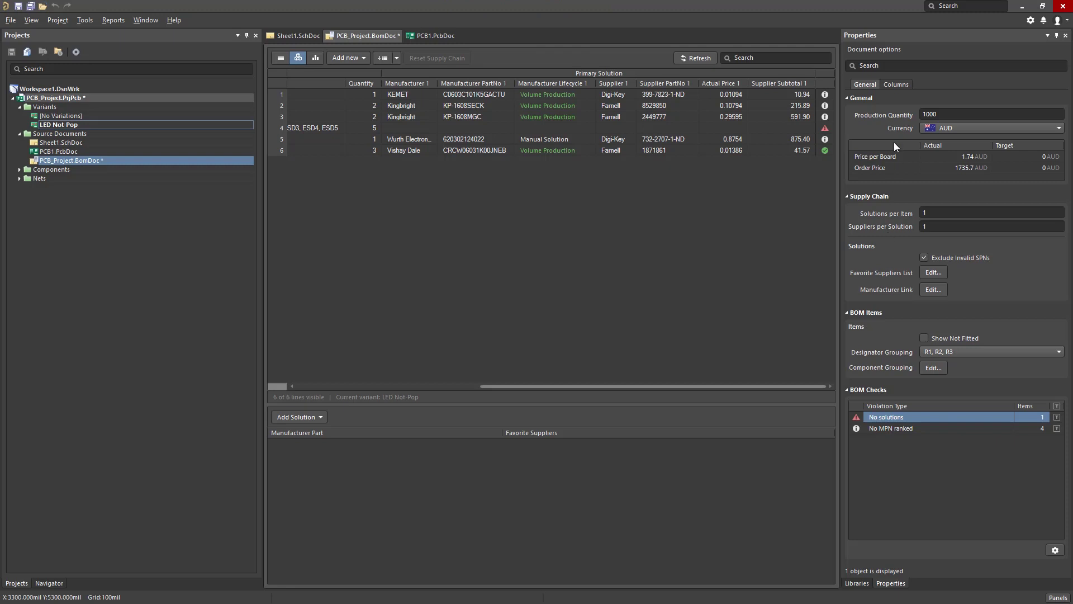
- Toggle Comment and Line # visibility so columns run Description, Designator, Quantity, Name, Line #
{"action": "left_click", "coordinate": [895, 85]}
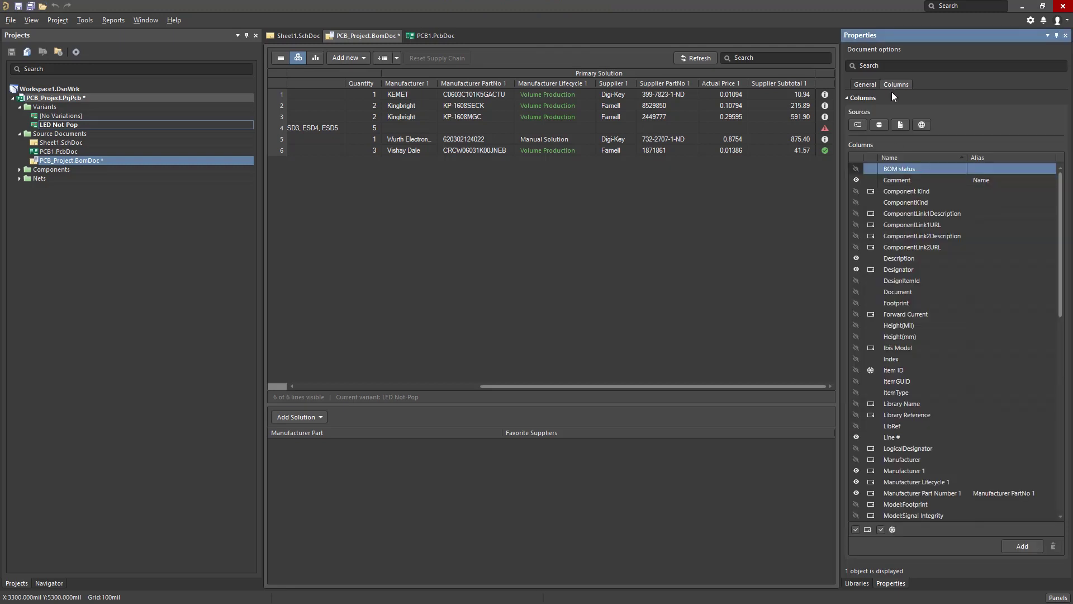
{"action": "left_click", "coordinate": [855, 180]}
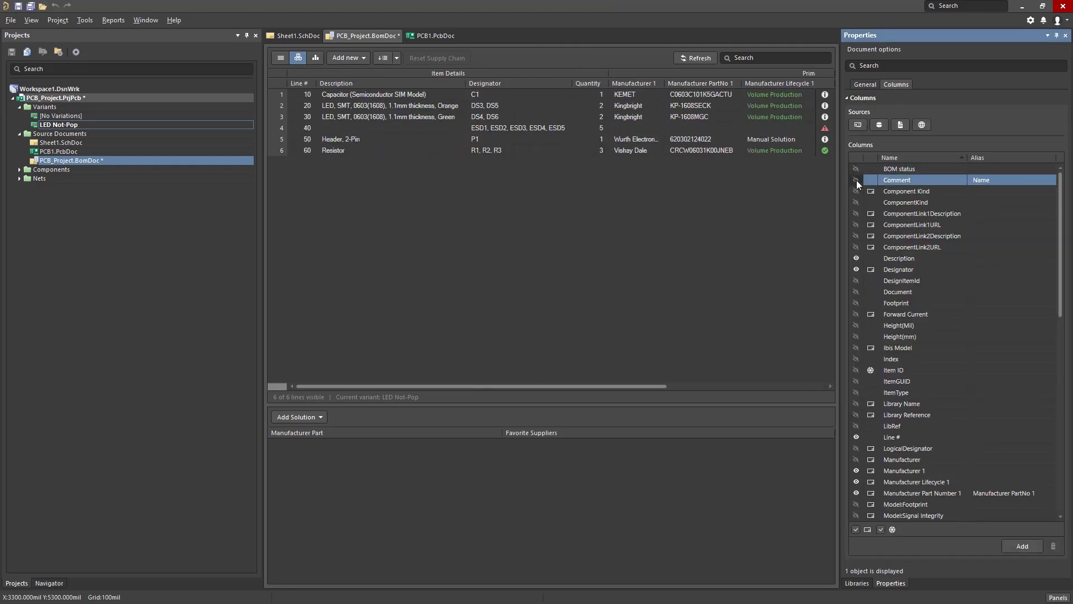
{"action": "left_click", "coordinate": [856, 180]}
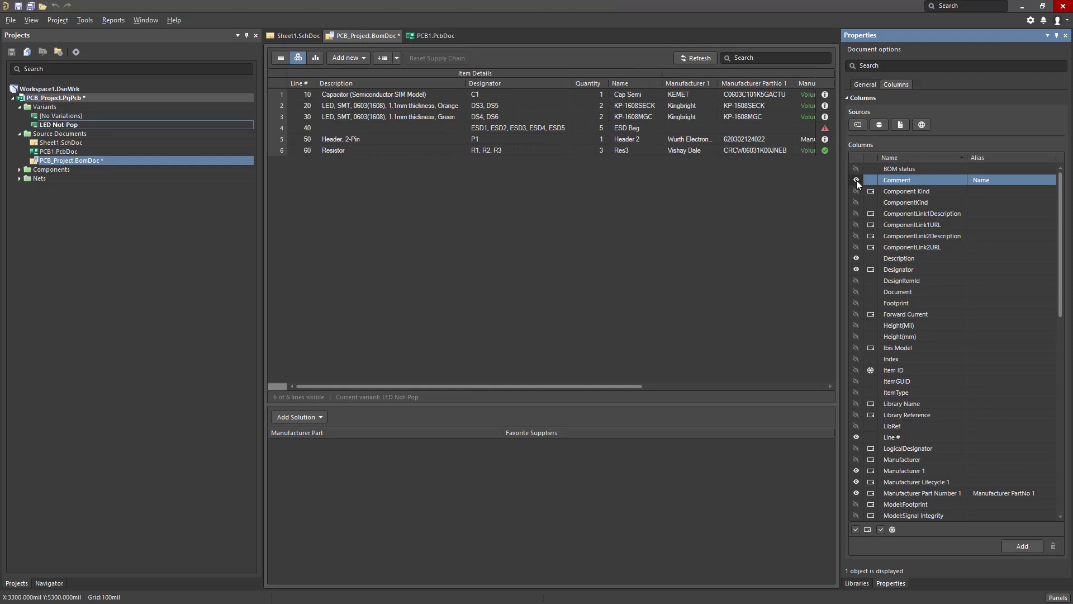
{"action": "left_click", "coordinate": [857, 436]}
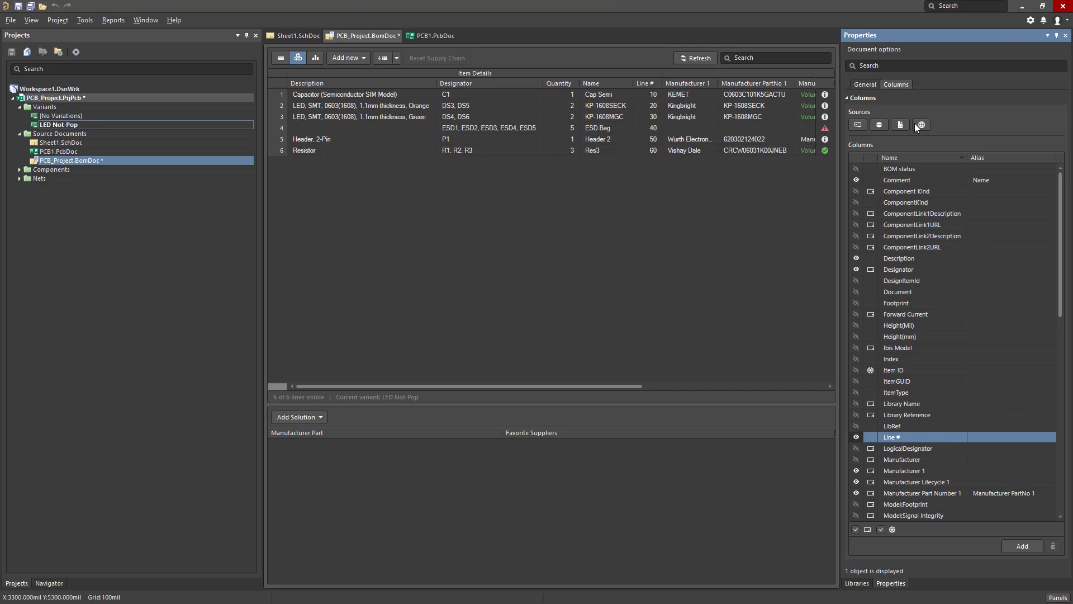
{"action": "left_click", "coordinate": [125, 20]}
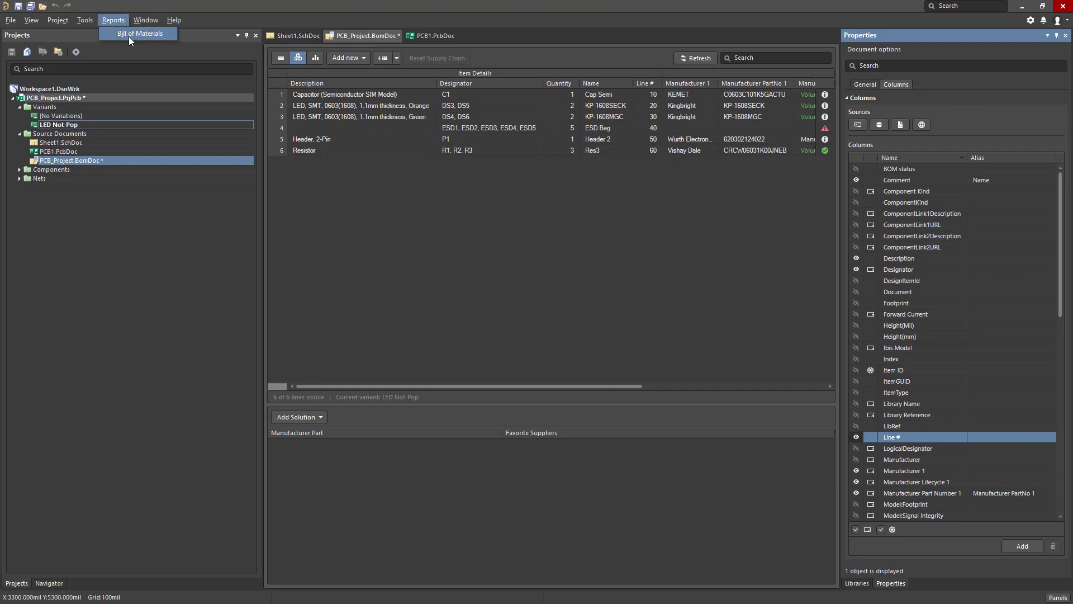
- Add a new Output Job File, Job1.OutJob, to the project and begin a Bill of Materials report output
{"action": "right_click", "coordinate": [127, 100]}
{"action": "mouse_move", "coordinate": [182, 123]}
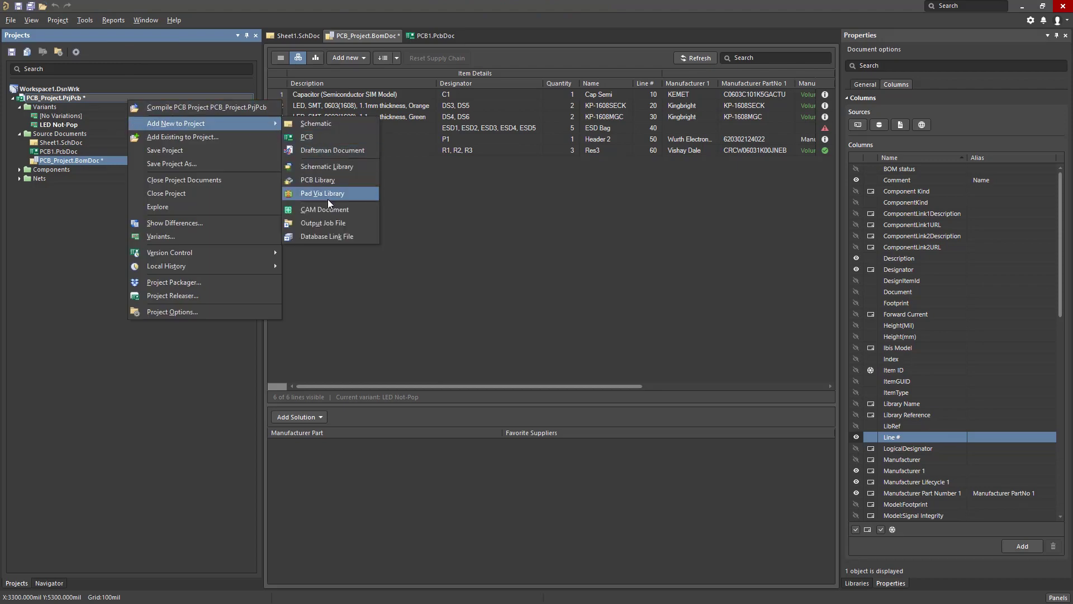
{"action": "left_click", "coordinate": [334, 223]}
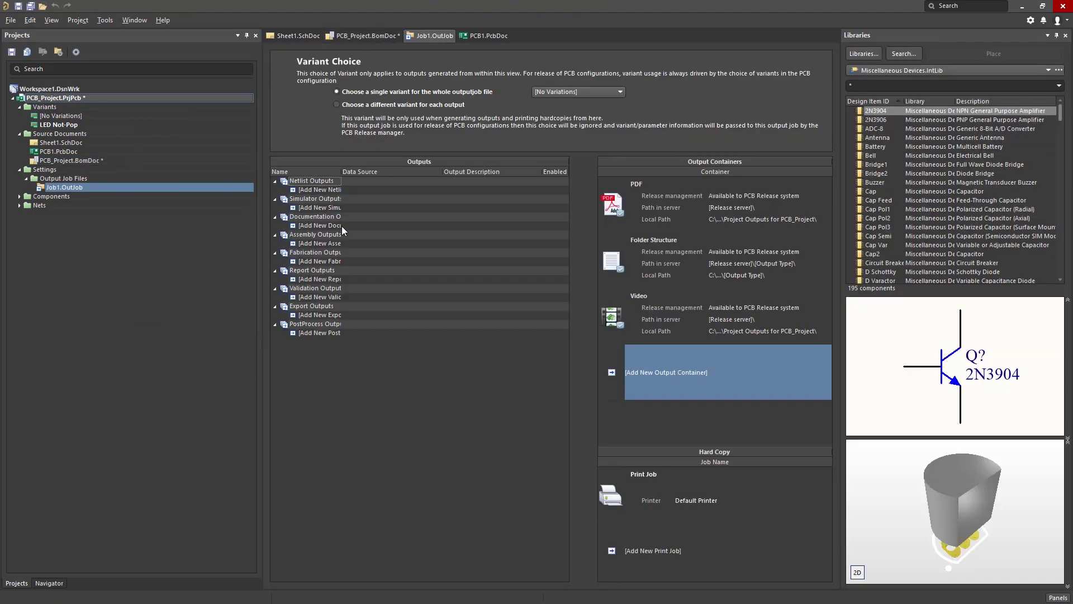
{"action": "left_click", "coordinate": [320, 279]}
{"action": "mouse_move", "coordinate": [347, 288]}
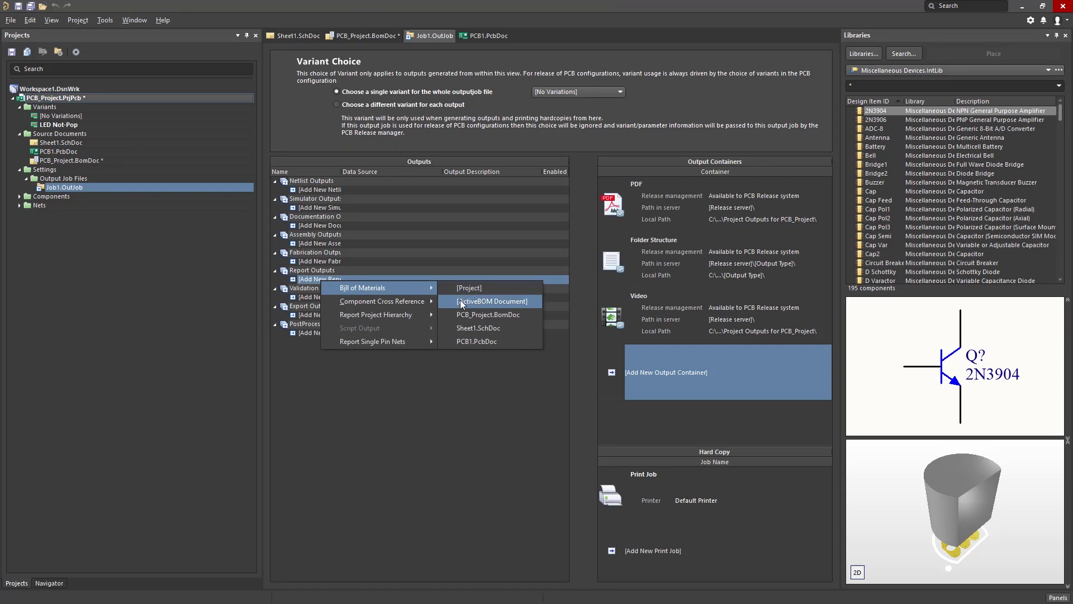